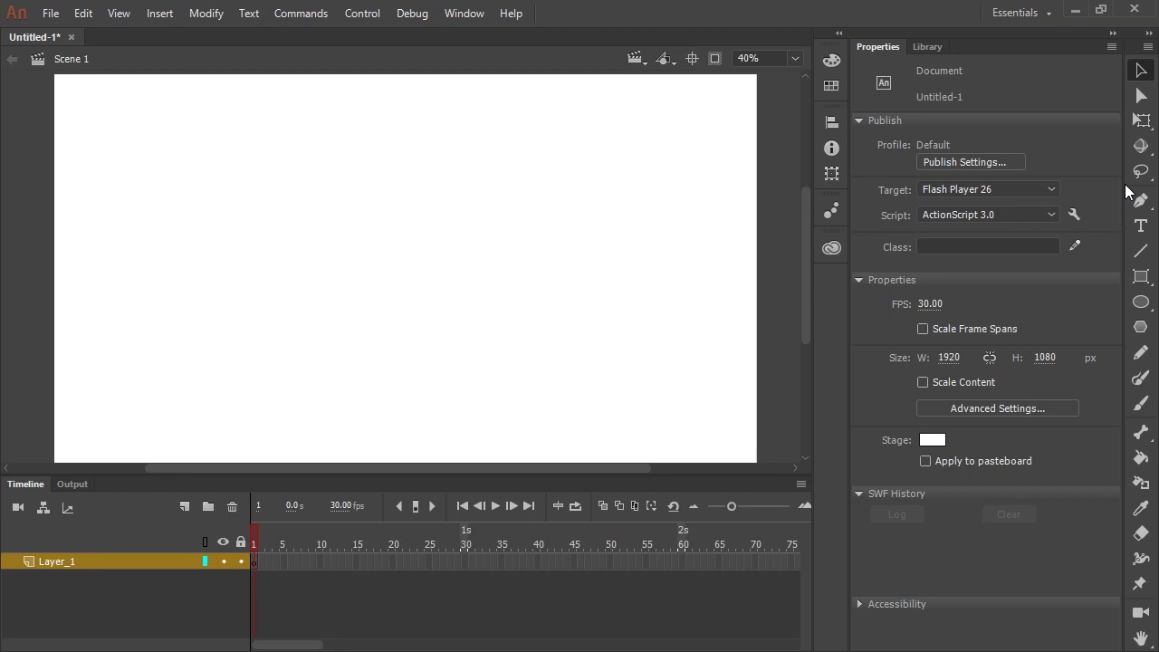
# Draw a pale yellow rounded head shape on the stage with the Rectangle Primitive tool, using a corner radius of 100.
pyautogui.moveTo(1124, 213); pyautogui.dragTo(1085, 212)
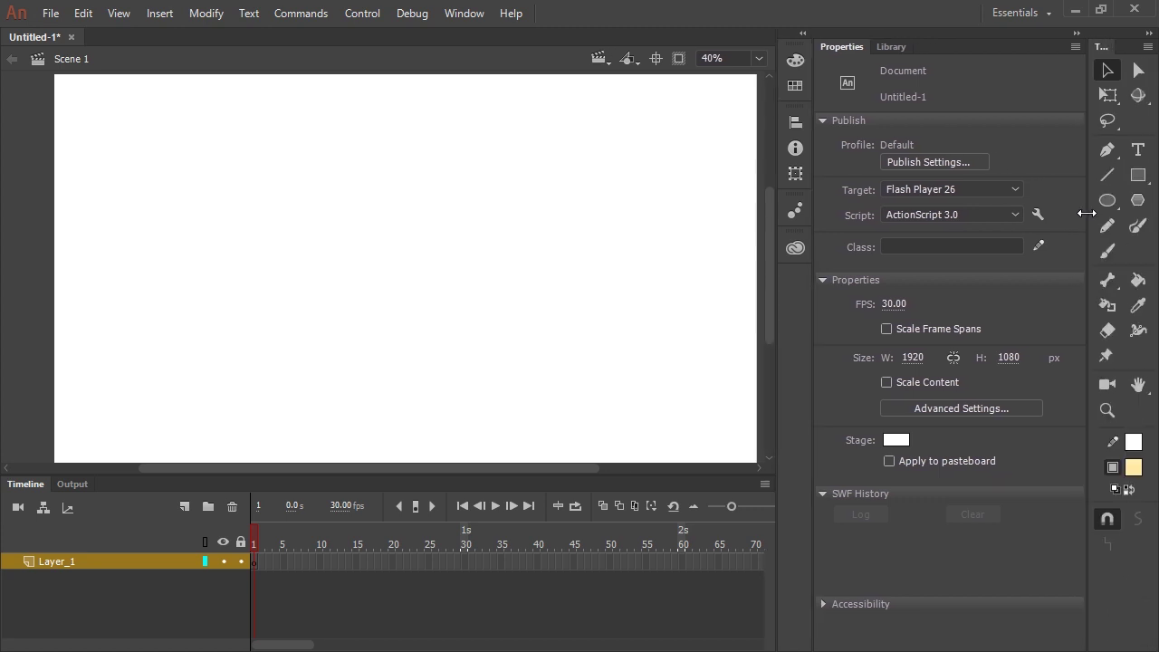
pyautogui.click(1139, 179)
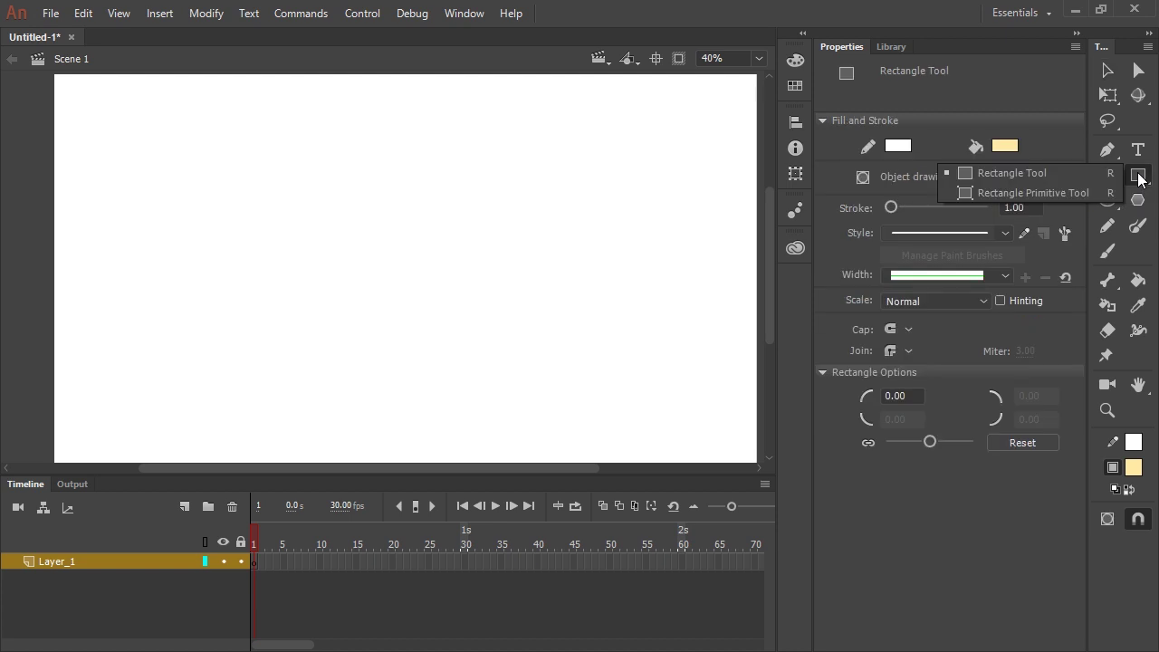
pyautogui.click(1050, 192)
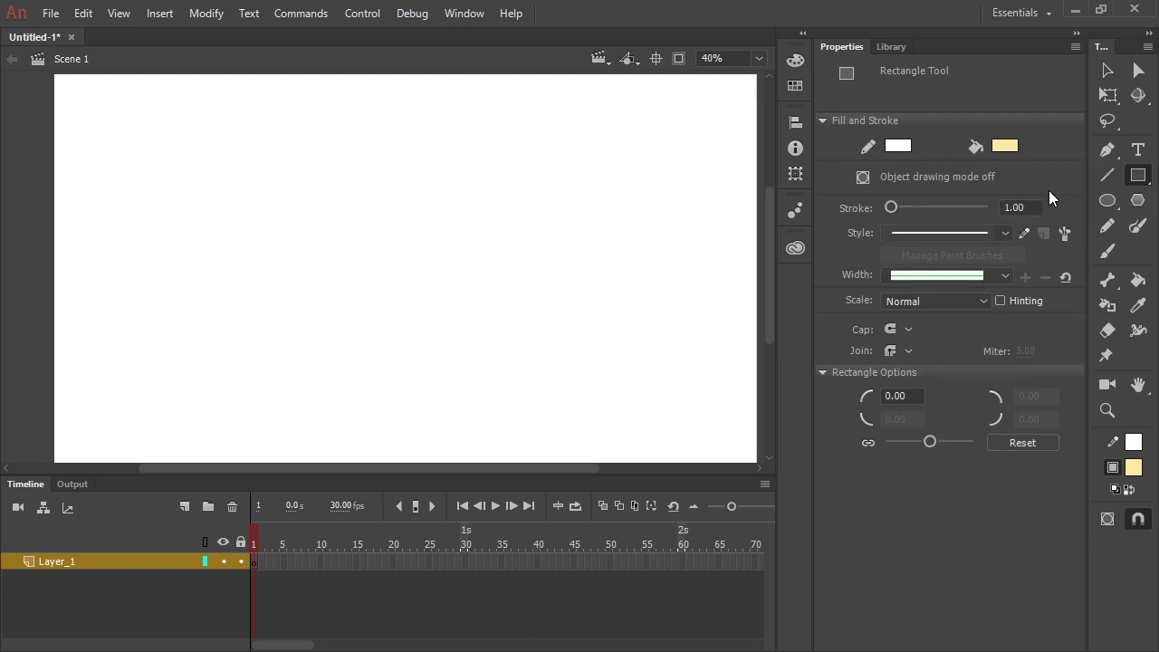
pyautogui.click(972, 441)
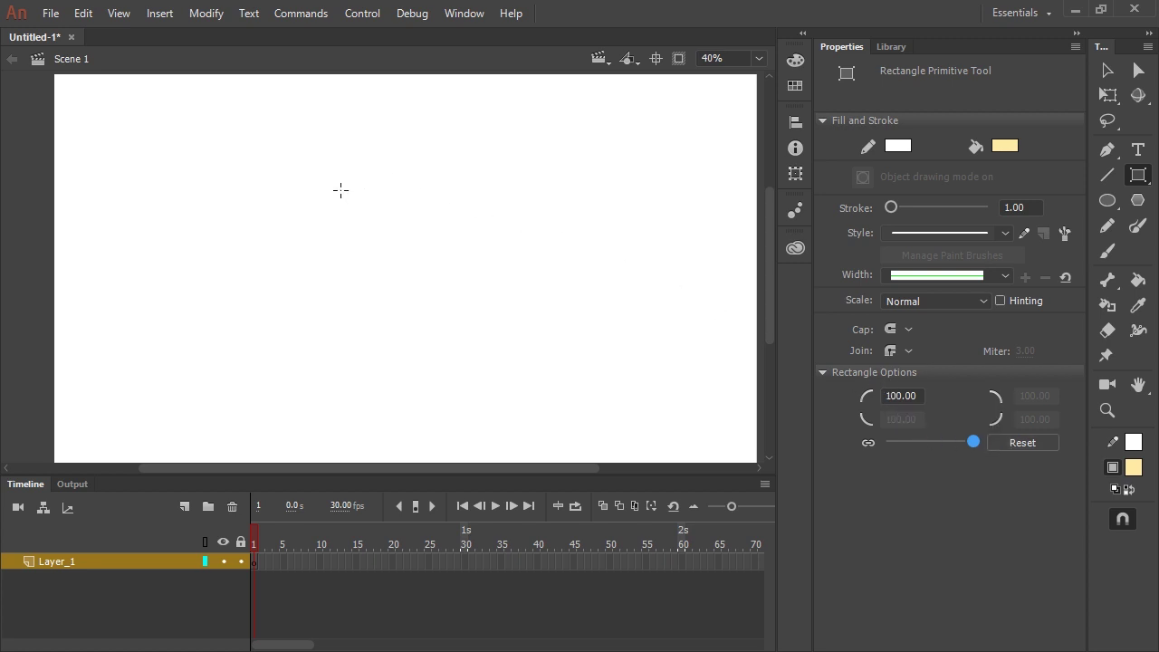
pyautogui.moveTo(337, 184); pyautogui.dragTo(411, 287)
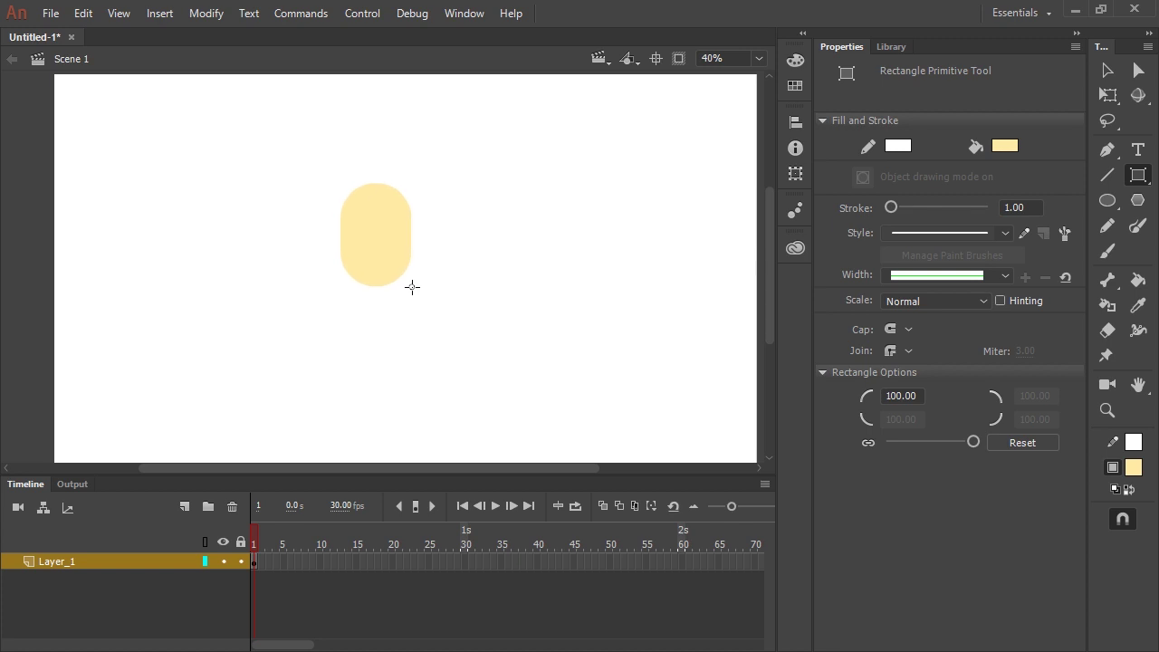
pyautogui.press('v')
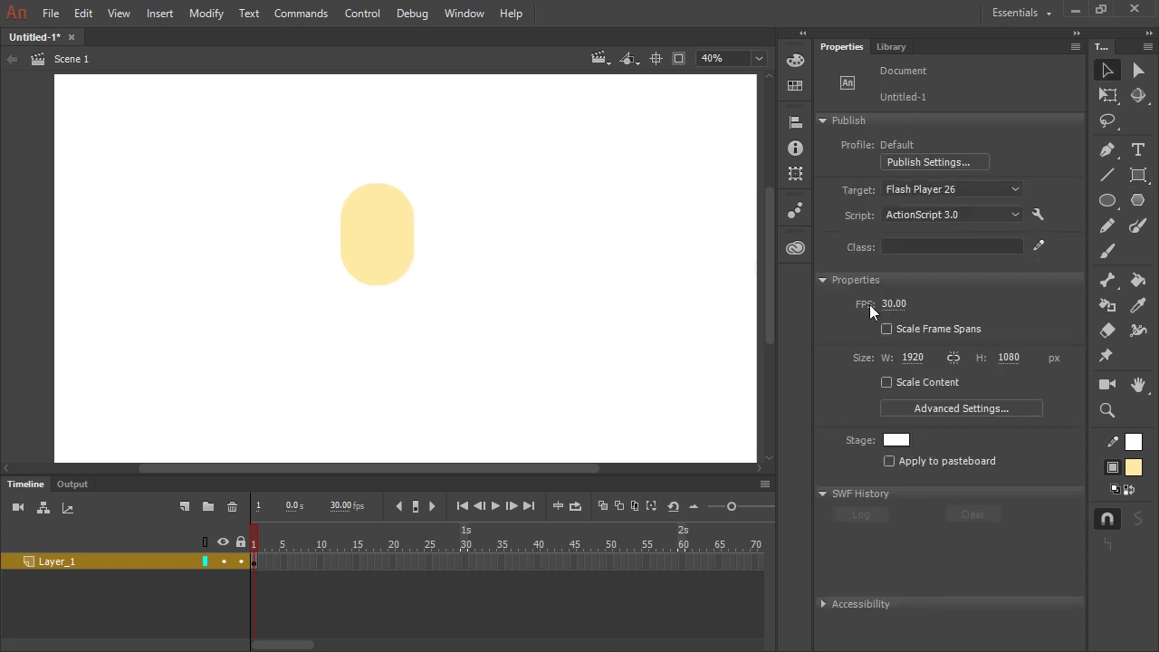
# Draw a black oval without stroke about 154 × 205 px beside the head, with object drawing mode on.
pyautogui.click(1107, 202)
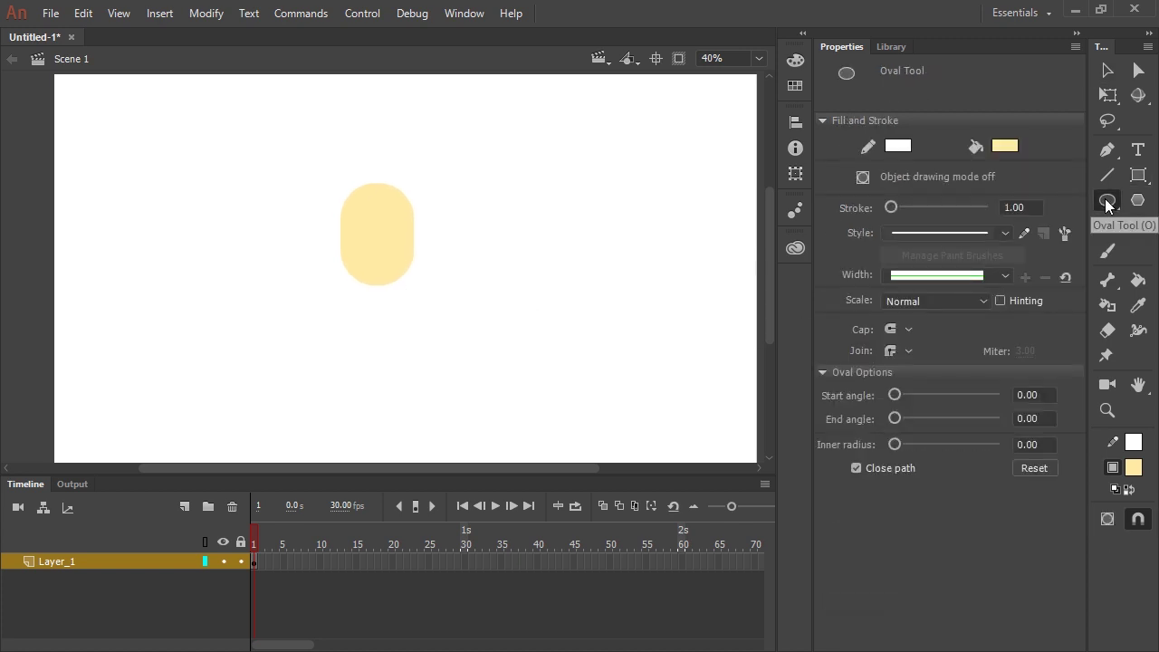
pyautogui.click(1006, 147)
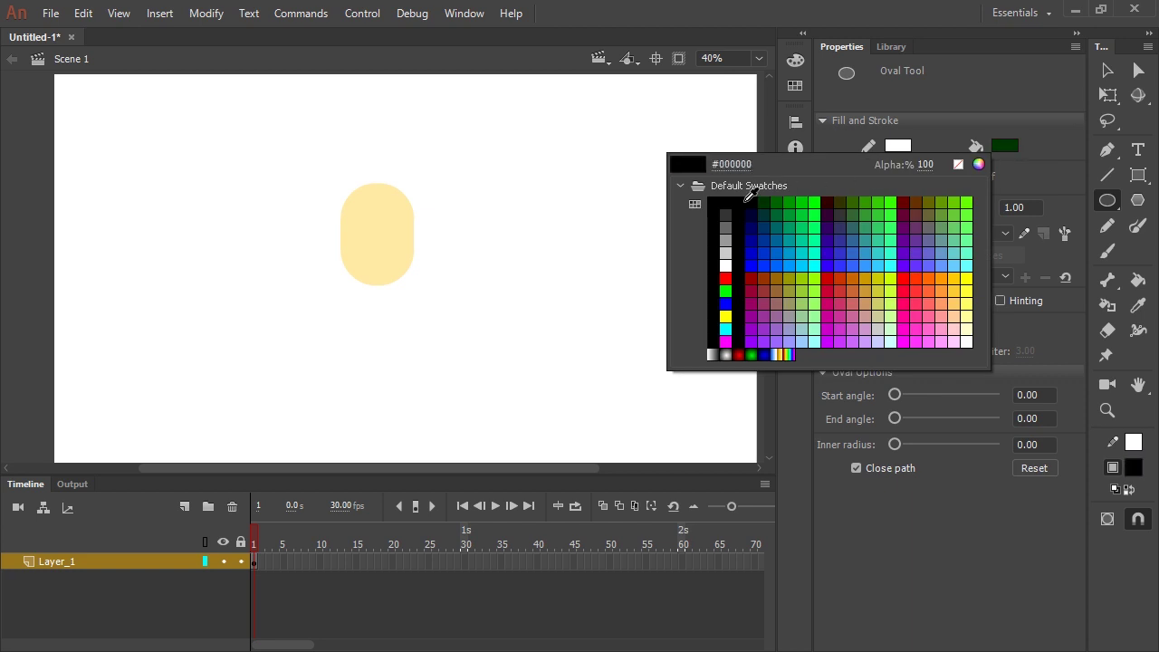
pyautogui.click(736, 226)
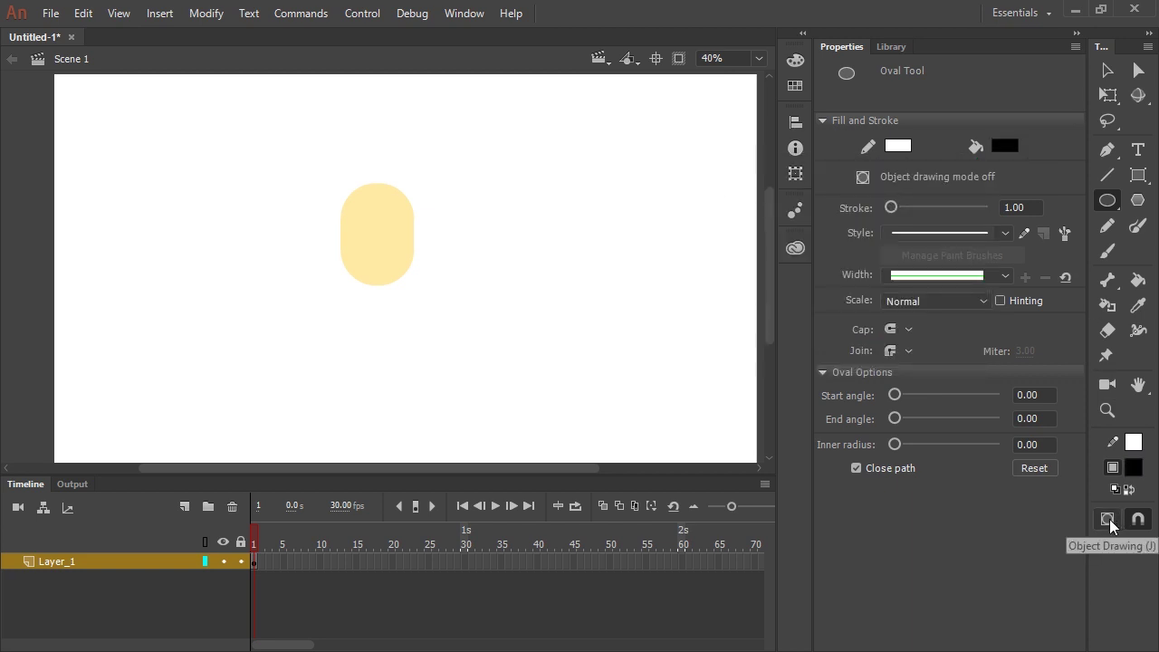
pyautogui.click(1108, 520)
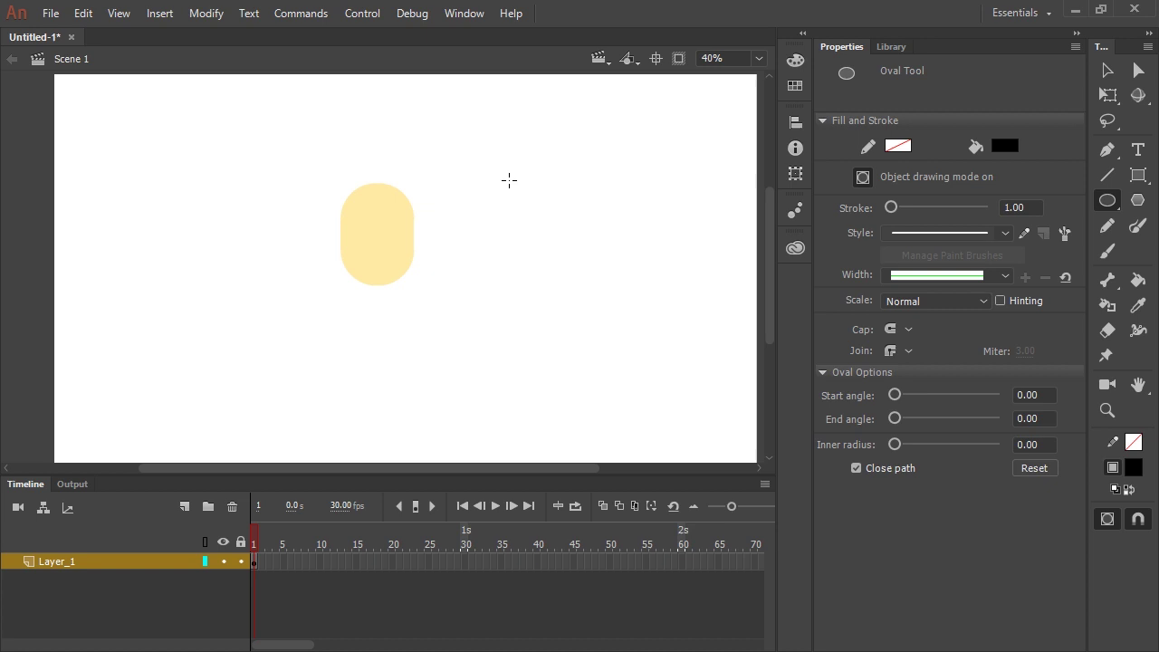
pyautogui.moveTo(487, 230); pyautogui.dragTo(547, 306)
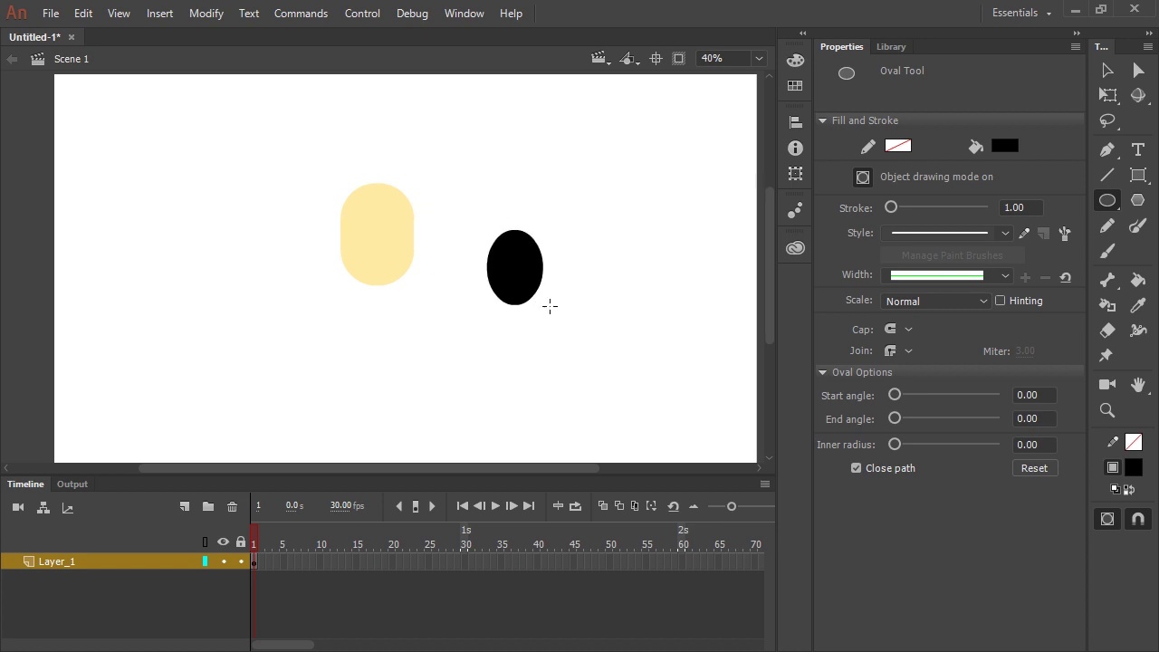
# Scale the black oval down to about 27 × 37 px and place it on the head as the left eye.
pyautogui.click(1107, 70)
pyautogui.click(529, 295)
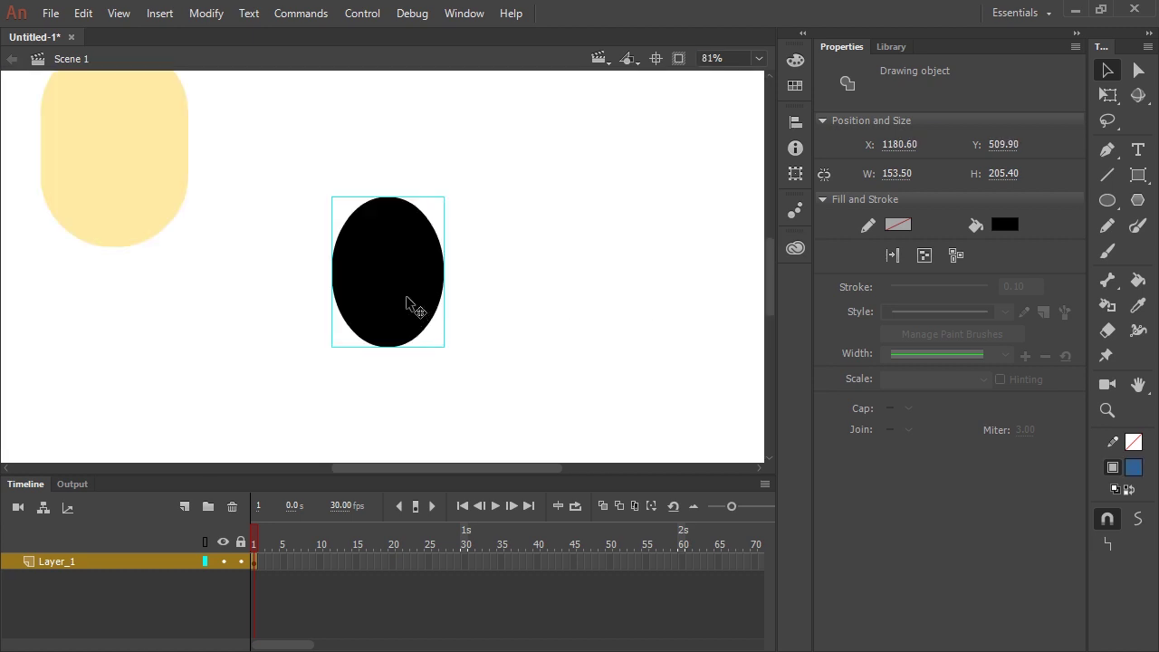
pyautogui.moveTo(447, 244); pyautogui.dragTo(596, 295)
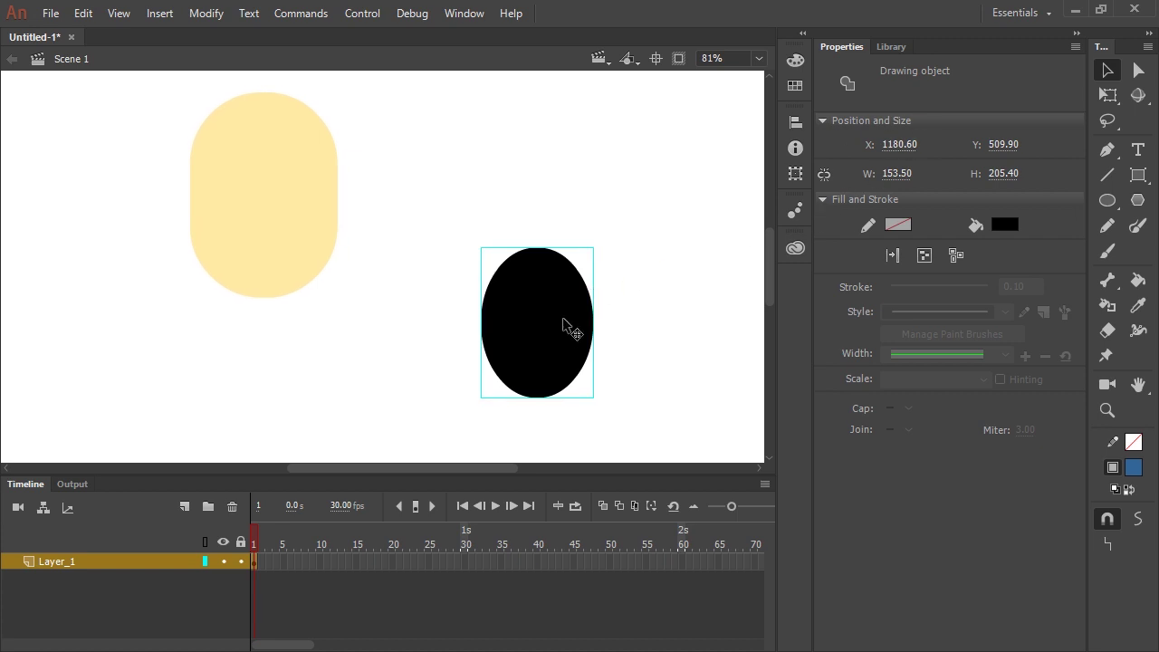
pyautogui.press('q')
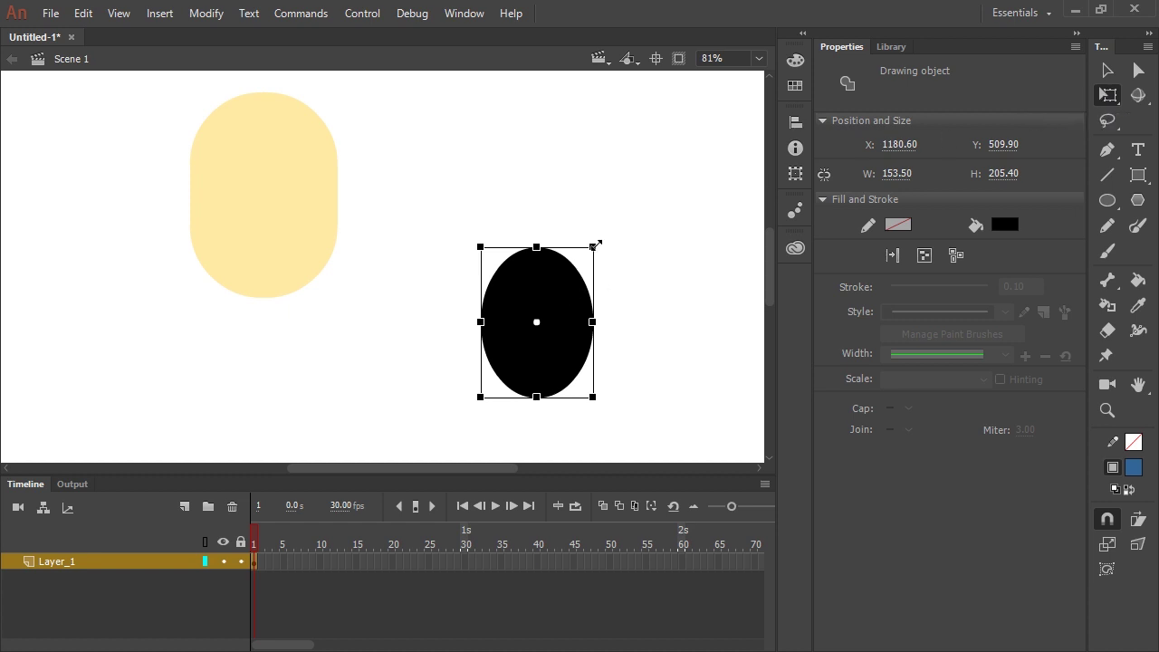
pyautogui.moveTo(593, 247); pyautogui.dragTo(560, 293)
pyautogui.moveTo(550, 342); pyautogui.dragTo(253, 211)
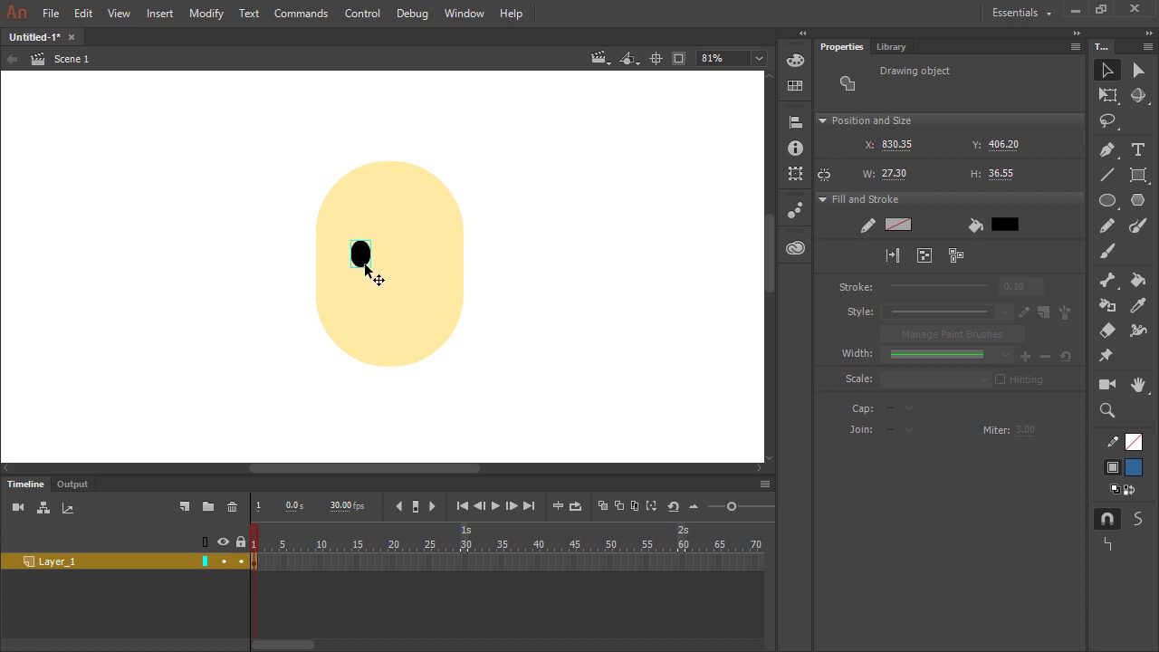
# Duplicate the black eye and position the copy level with it on the other side of the face.
pyautogui.moveTo(366, 264)
pyautogui.mouseDown()
pyautogui.moveTo(417, 259)
pyautogui.moveTo(368, 261)
pyautogui.moveTo(387, 313)
pyautogui.moveTo(560, 304)
pyautogui.mouseUp()
pyautogui.click(362, 262)
pyautogui.click(413, 264)
pyautogui.press('Right')
pyautogui.click(522, 257)
# Add a small white oval highlight to the upper left of each black eye.
pyautogui.press('z')
pyautogui.doubleClick(370, 250)
pyautogui.click(1102, 201)
pyautogui.click(1005, 145)
pyautogui.click(727, 266)
pyautogui.press('v')
pyautogui.hotkey('ctrl', '-')
pyautogui.hotkey('ctrl', '-')
pyautogui.click(520, 346)
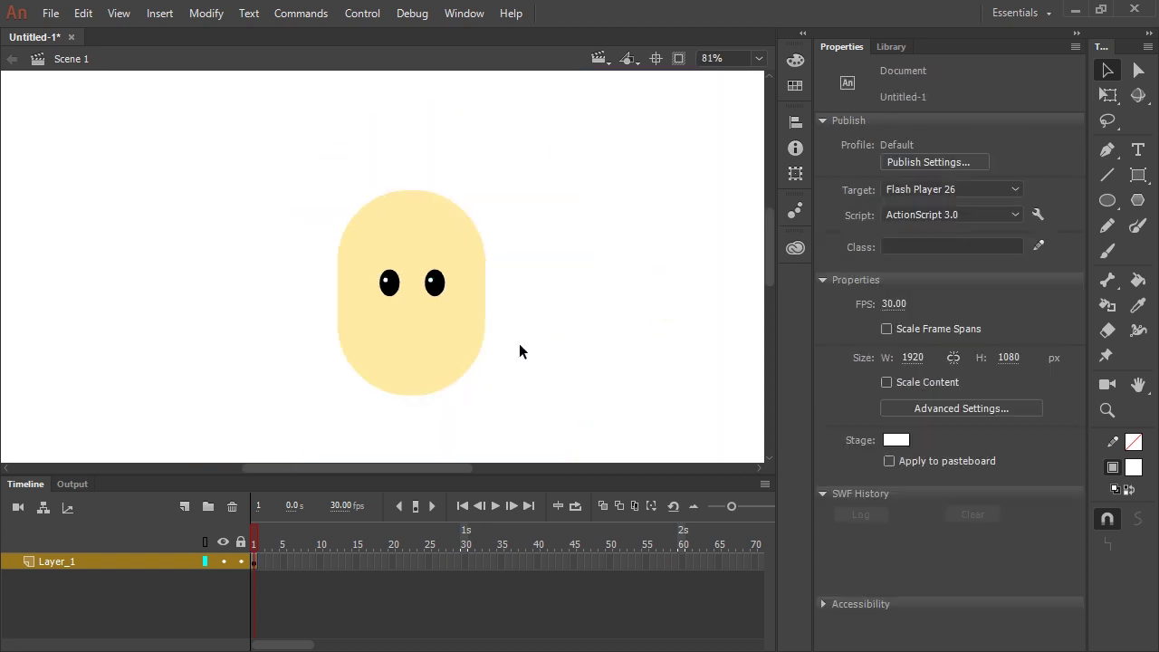
# Draw a dark red (#700000) oval mouth about 168 × 156 px and centre it below the eyes.
pyautogui.click(1106, 200)
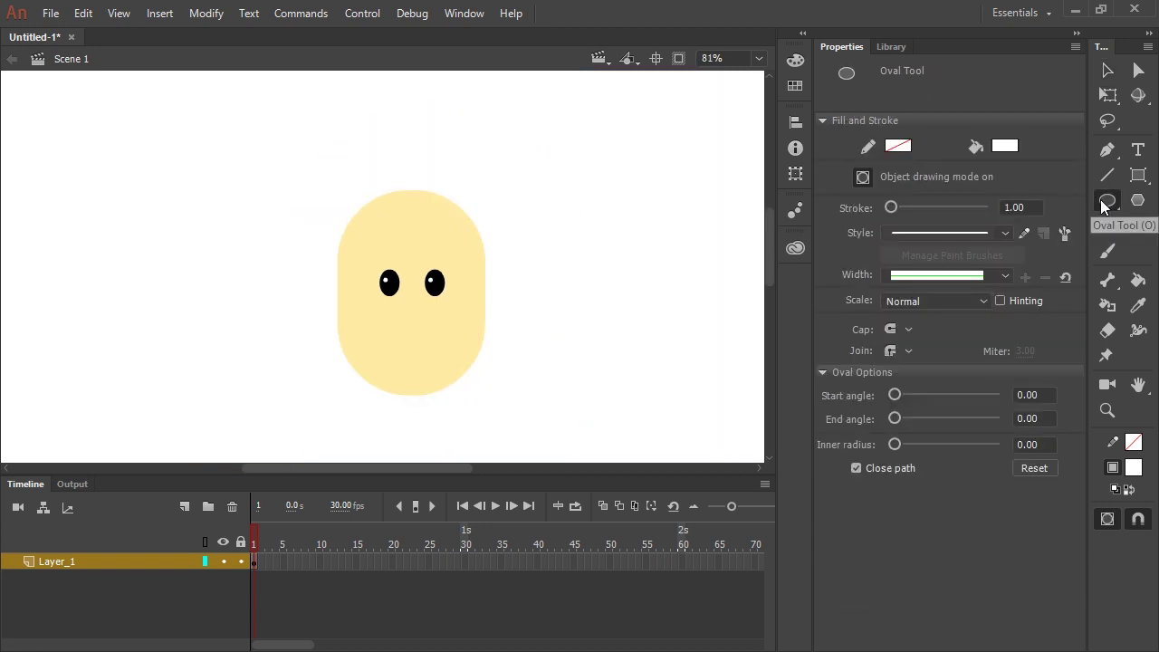
pyautogui.click(1001, 150)
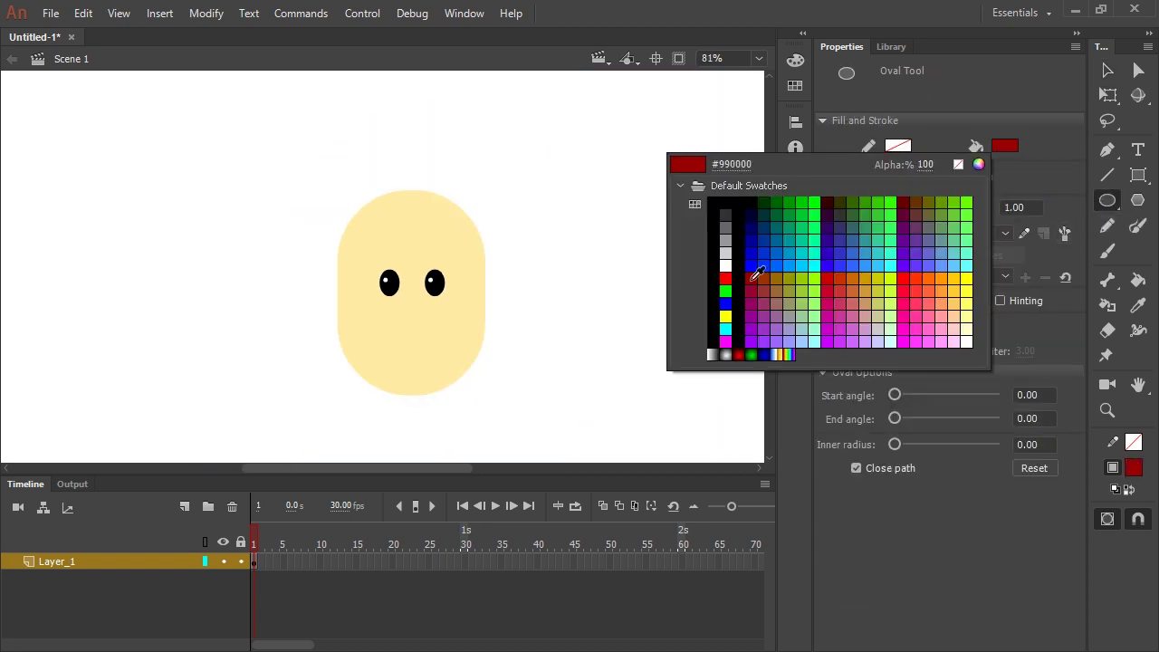
pyautogui.click(751, 279)
pyautogui.click(795, 59)
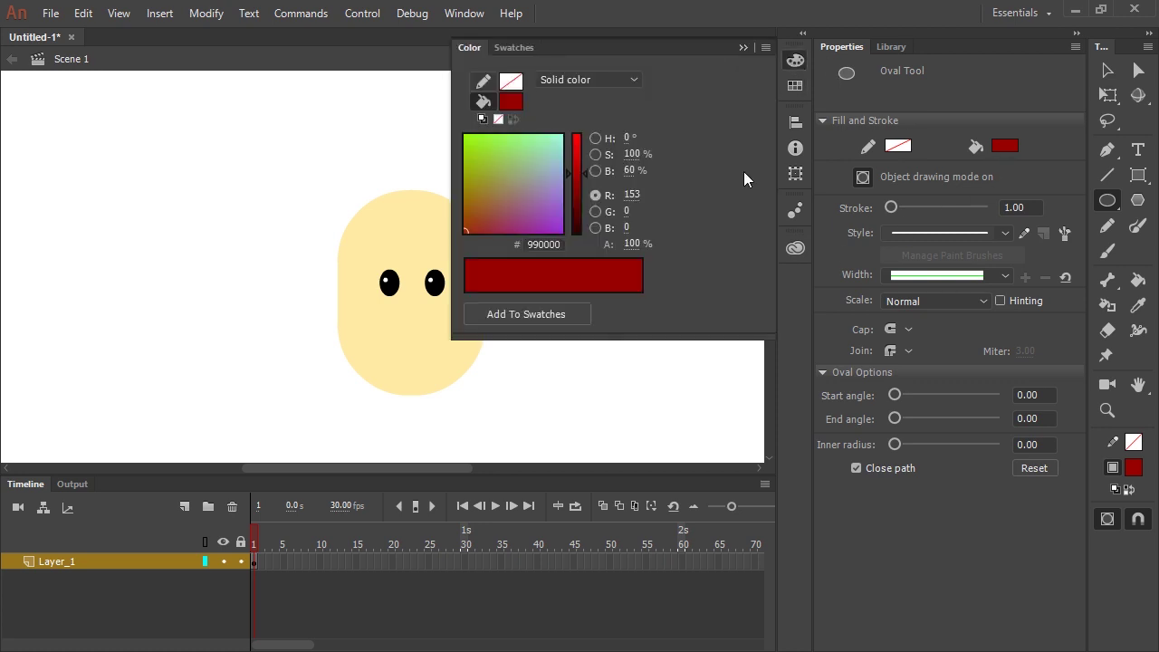
pyautogui.moveTo(450, 147); pyautogui.dragTo(580, 146)
pyautogui.moveTo(690, 174); pyautogui.dragTo(691, 189)
pyautogui.moveTo(293, 267); pyautogui.dragTo(495, 455)
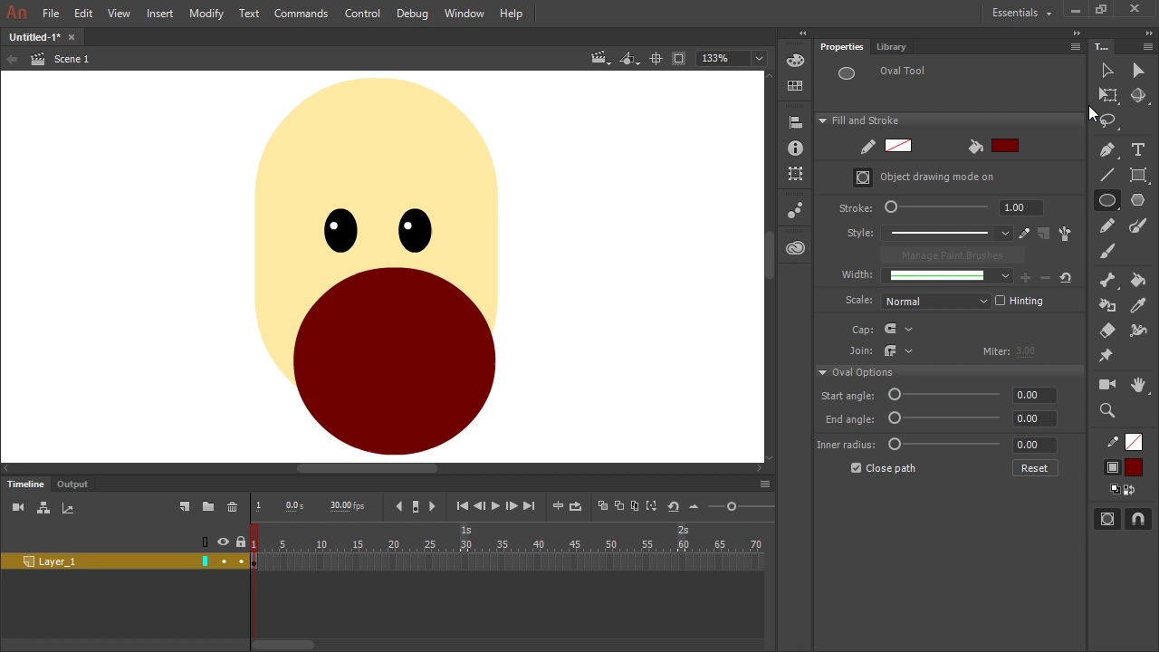
pyautogui.click(1107, 71)
pyautogui.moveTo(443, 375); pyautogui.dragTo(429, 359)
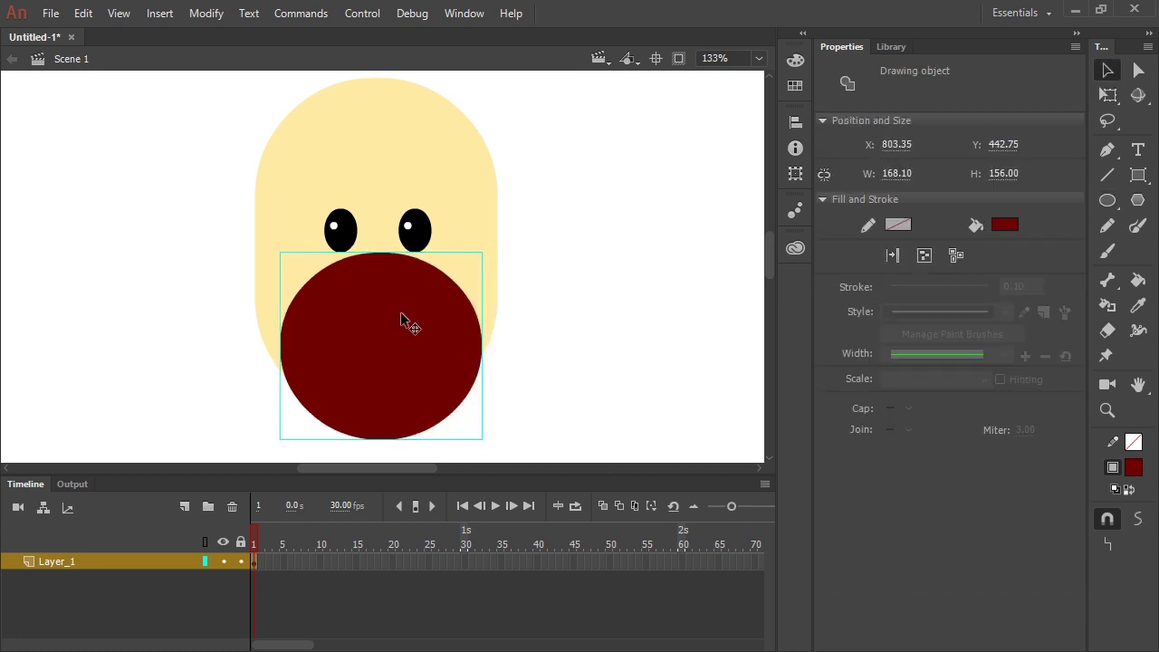
# Open the mouth's drawing object for editing and delete the upper half of the oval.
pyautogui.doubleClick(401, 315)
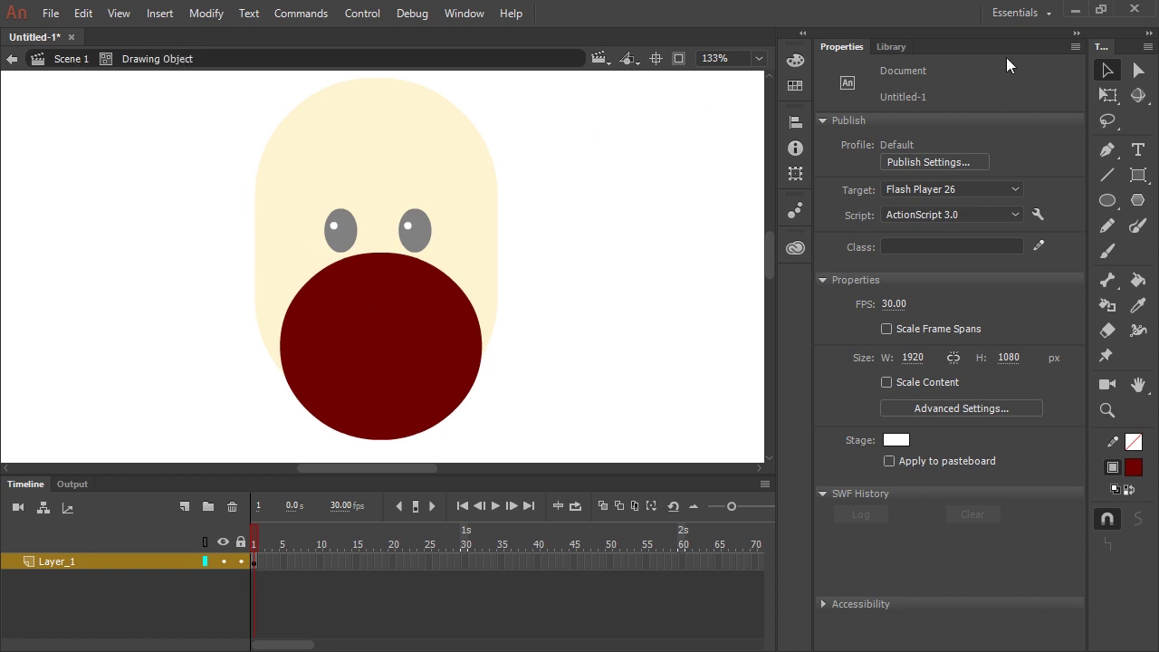
pyautogui.click(1107, 74)
pyautogui.moveTo(237, 210)
pyautogui.mouseDown()
pyautogui.moveTo(535, 348)
pyautogui.moveTo(377, 297)
pyautogui.moveTo(524, 359)
pyautogui.moveTo(540, 343)
pyautogui.mouseUp()
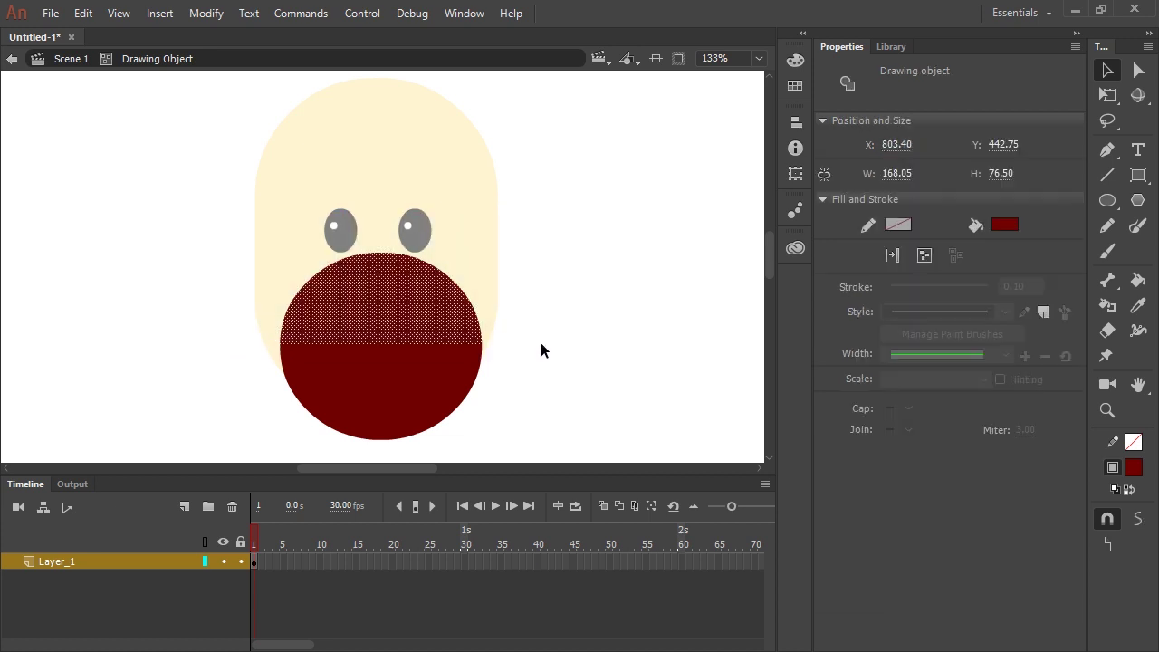
pyautogui.press('Delete')
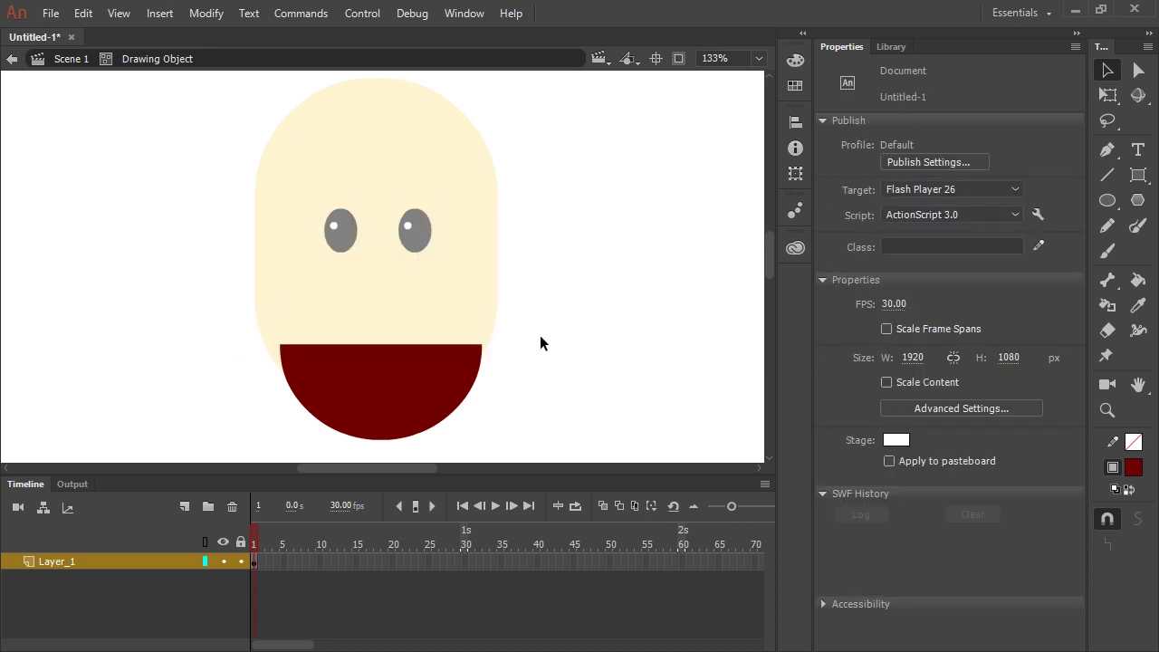
# Move the remaining half-oval mouth up so it sits inside the lower part of the face.
pyautogui.click(426, 389)
pyautogui.moveTo(414, 406); pyautogui.dragTo(414, 336)
pyautogui.click(530, 359)
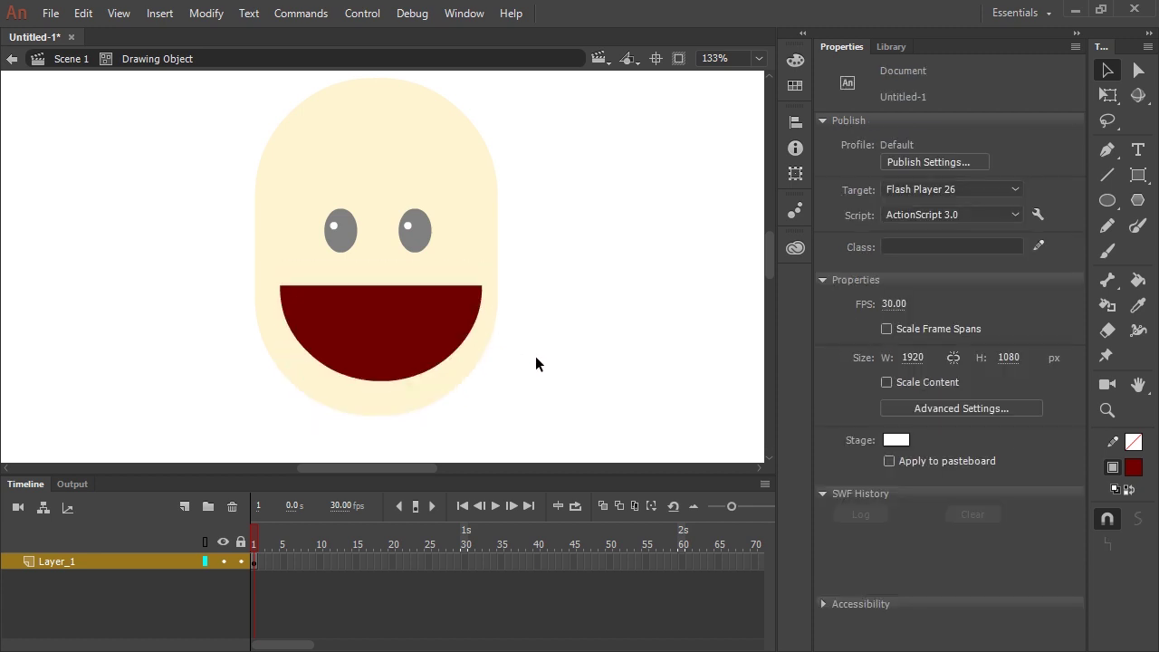
# Fill a strip about 32 px high along the mouth's upper edge with white to form the teeth.
pyautogui.moveTo(229, 176); pyautogui.dragTo(533, 300)
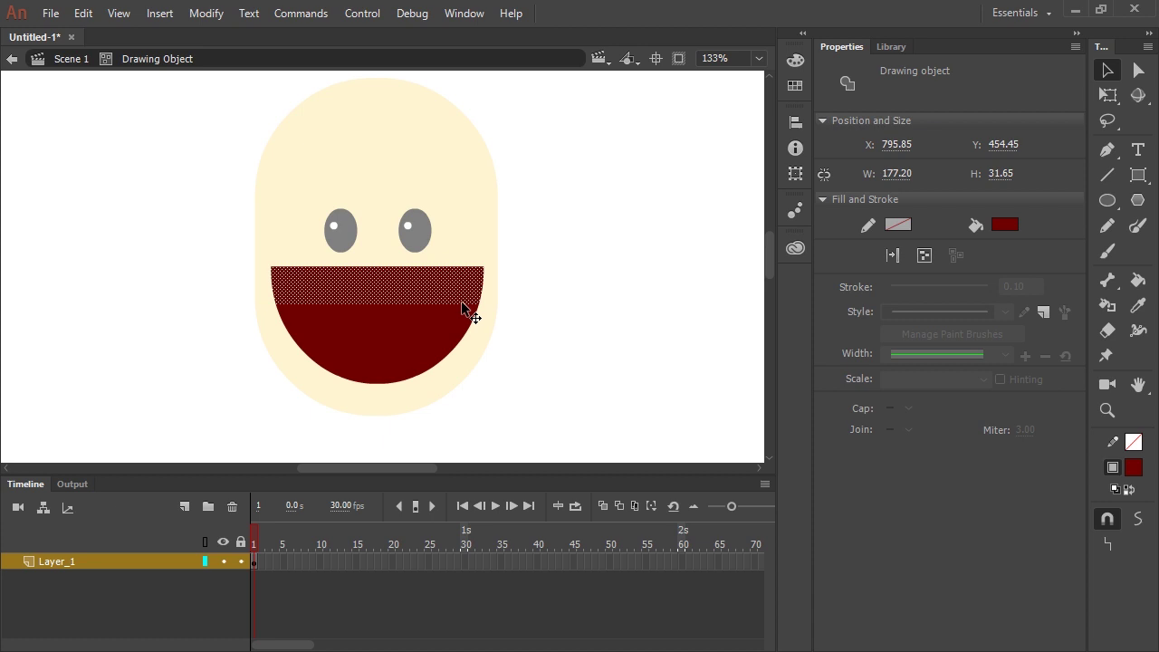
pyautogui.click(1007, 227)
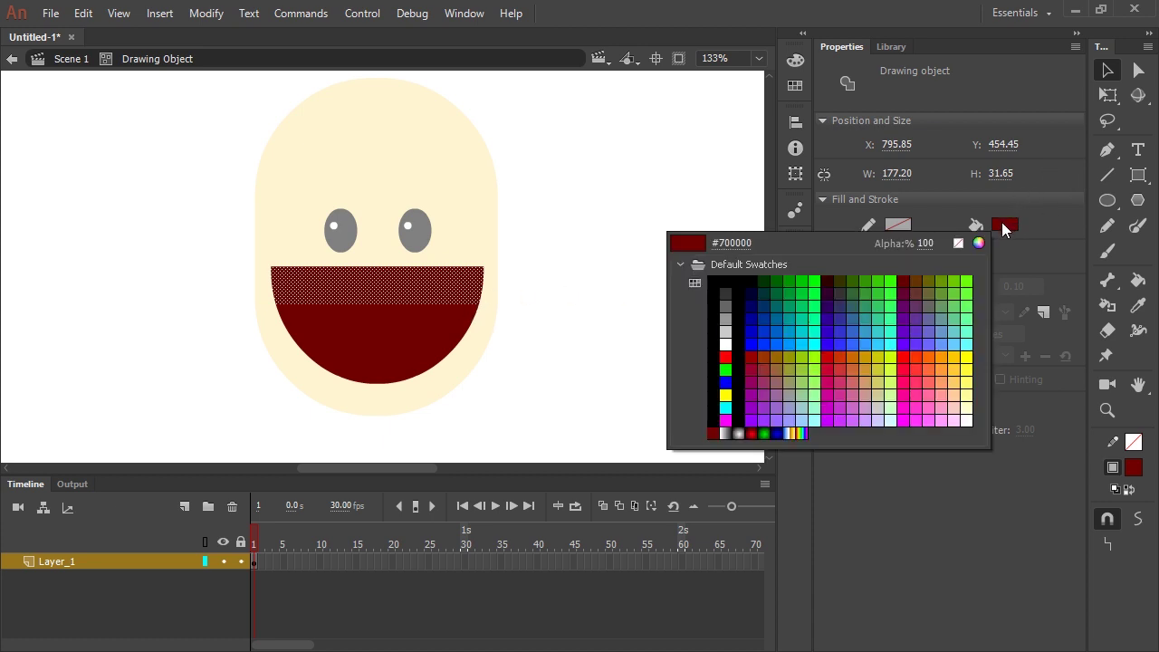
pyautogui.click(724, 344)
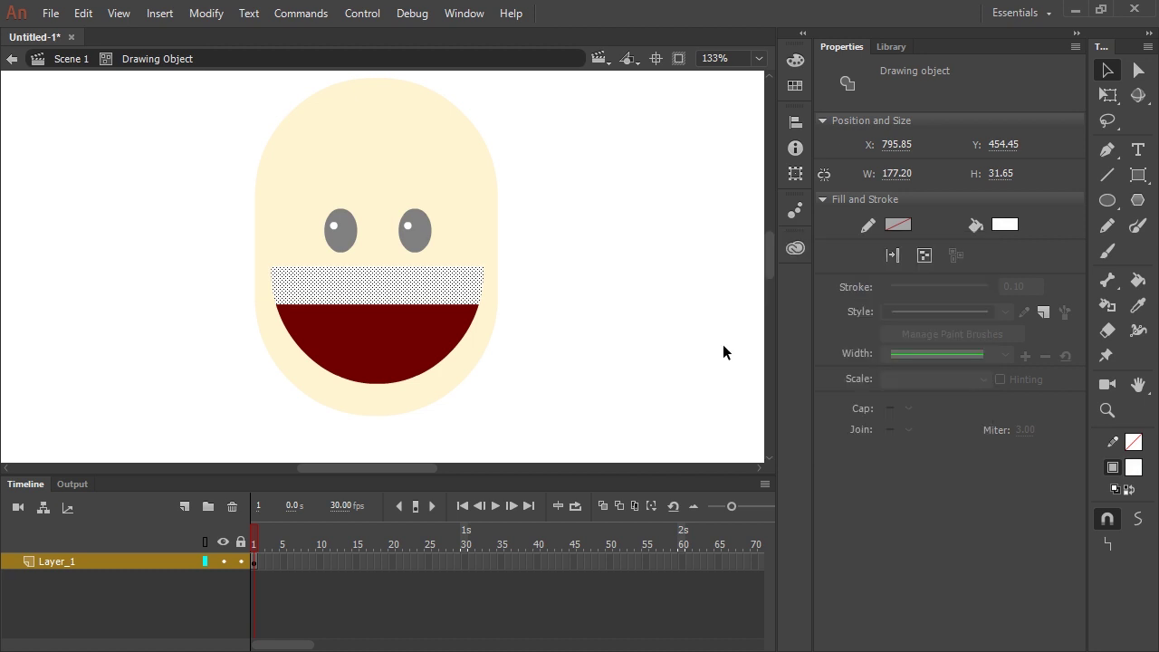
pyautogui.click(536, 360)
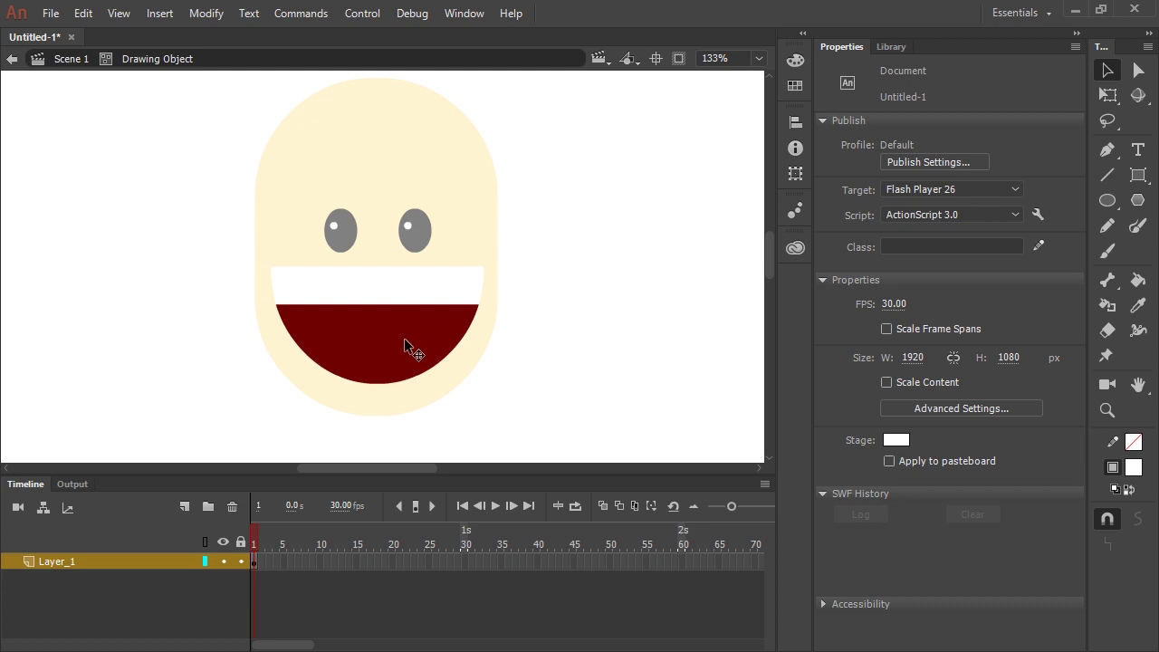
# Mix a pinkish red fill colour (#D14A5A) and add it to the swatches.
pyautogui.click(796, 60)
pyautogui.click(605, 204)
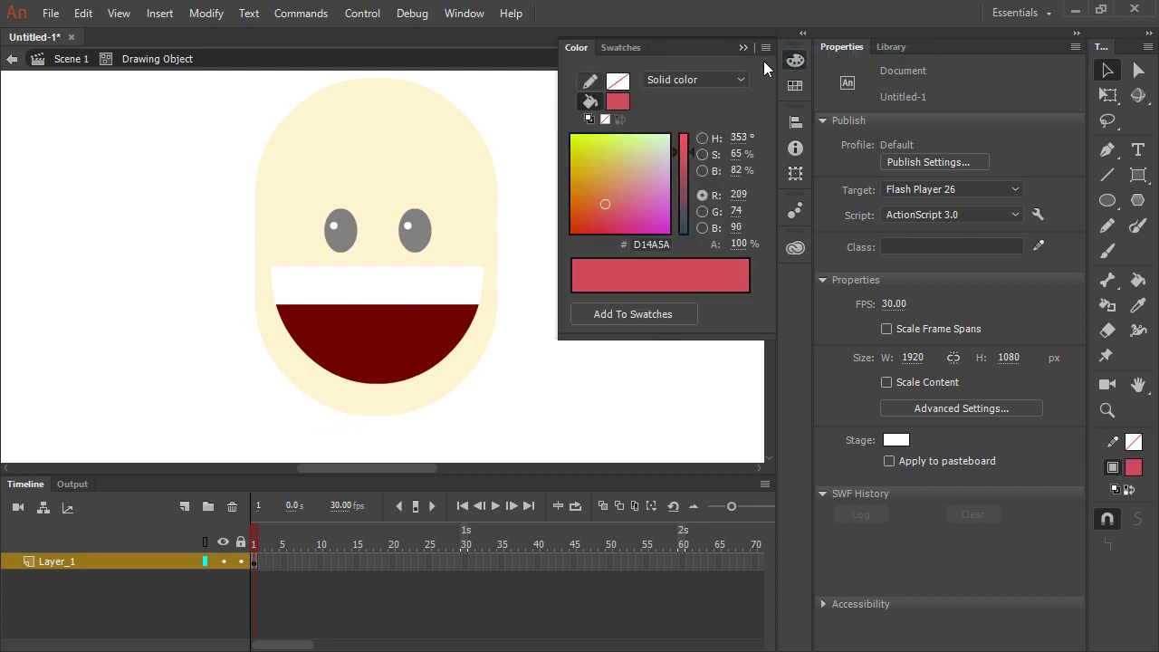
pyautogui.click(765, 44)
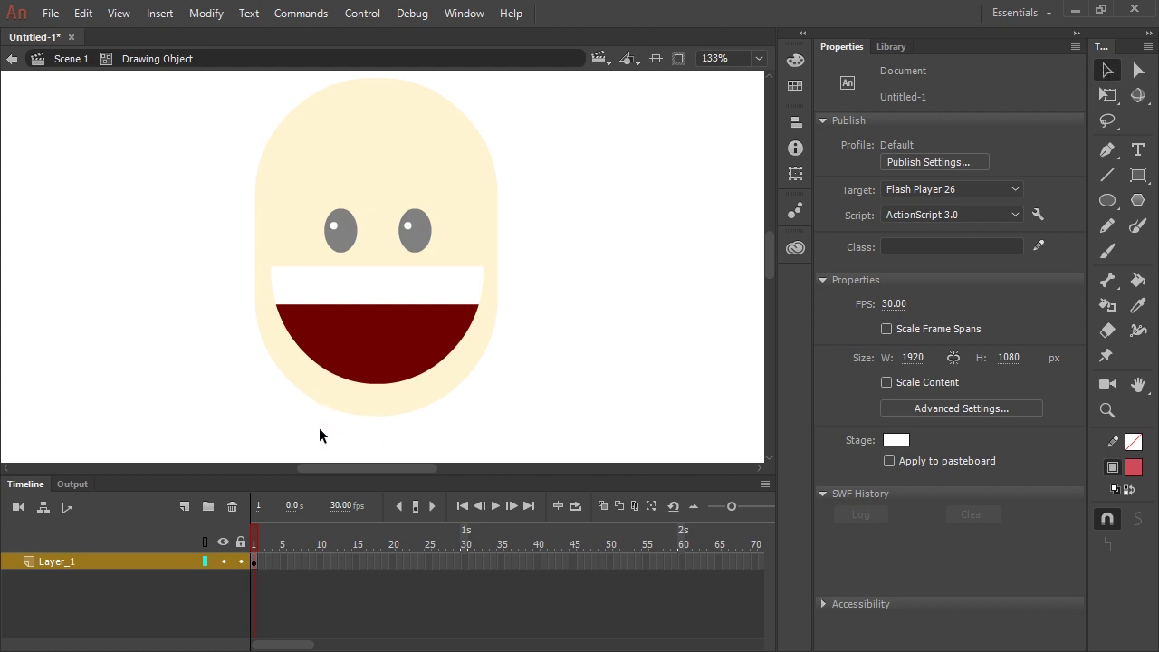
# Fill the lowest segment of the mouth, about 24 px high, with the pinkish red swatch as the tongue.
pyautogui.moveTo(304, 436)
pyautogui.mouseDown()
pyautogui.moveTo(426, 395)
pyautogui.moveTo(459, 379)
pyautogui.moveTo(467, 353)
pyautogui.mouseUp()
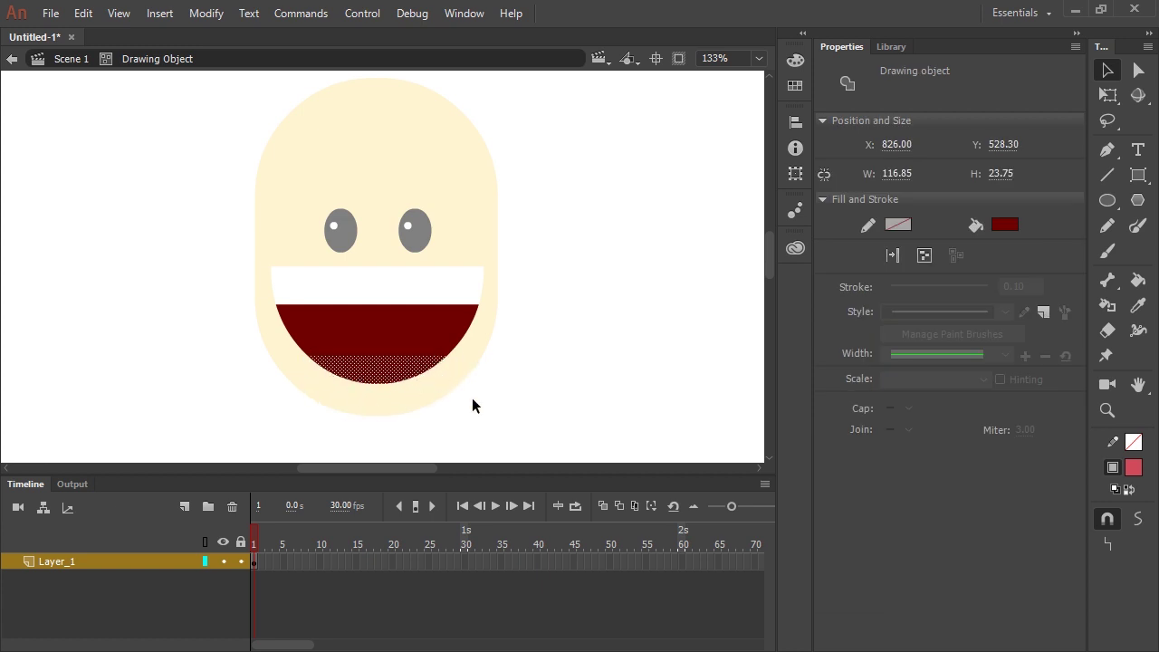
pyautogui.click(1005, 225)
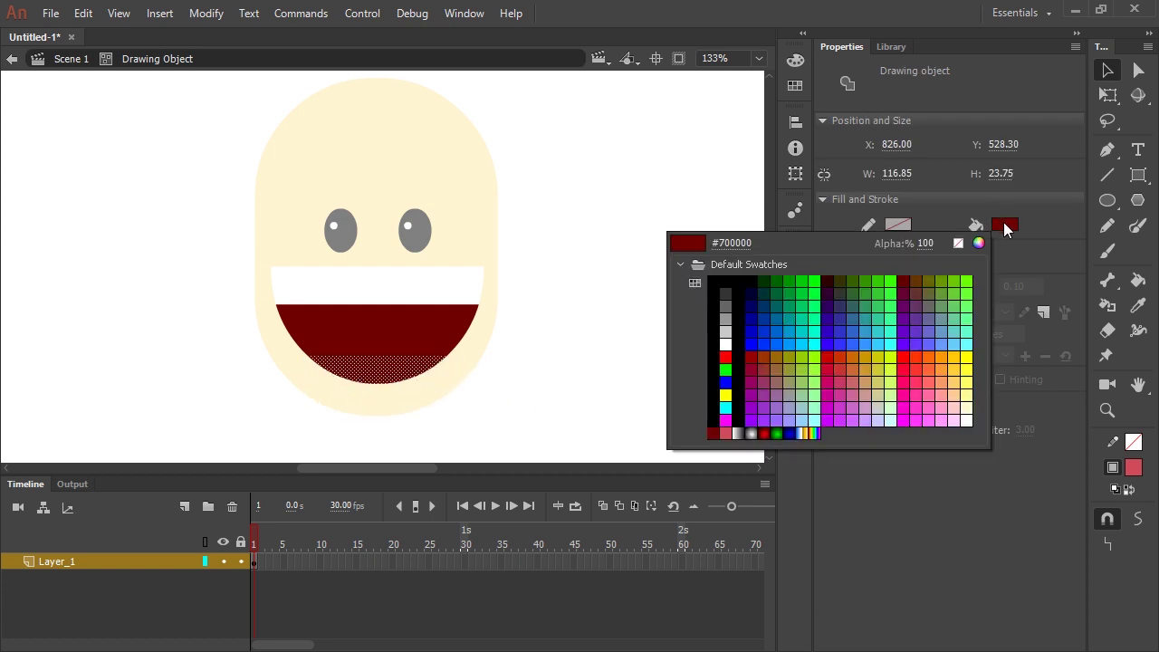
pyautogui.click(727, 432)
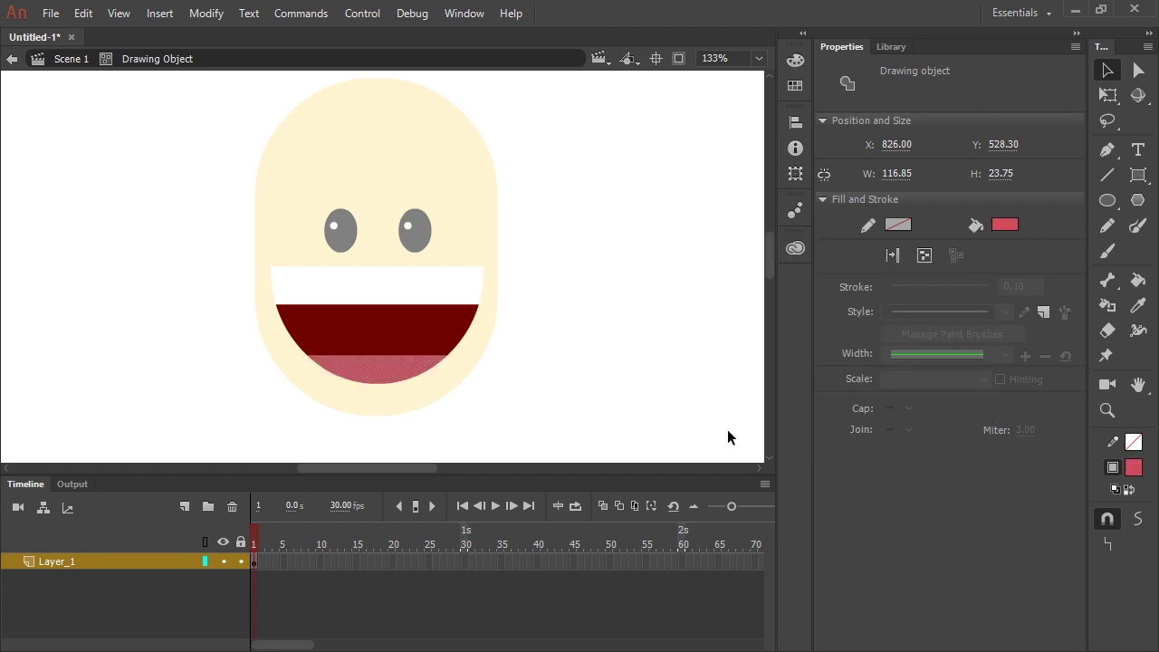
pyautogui.click(611, 360)
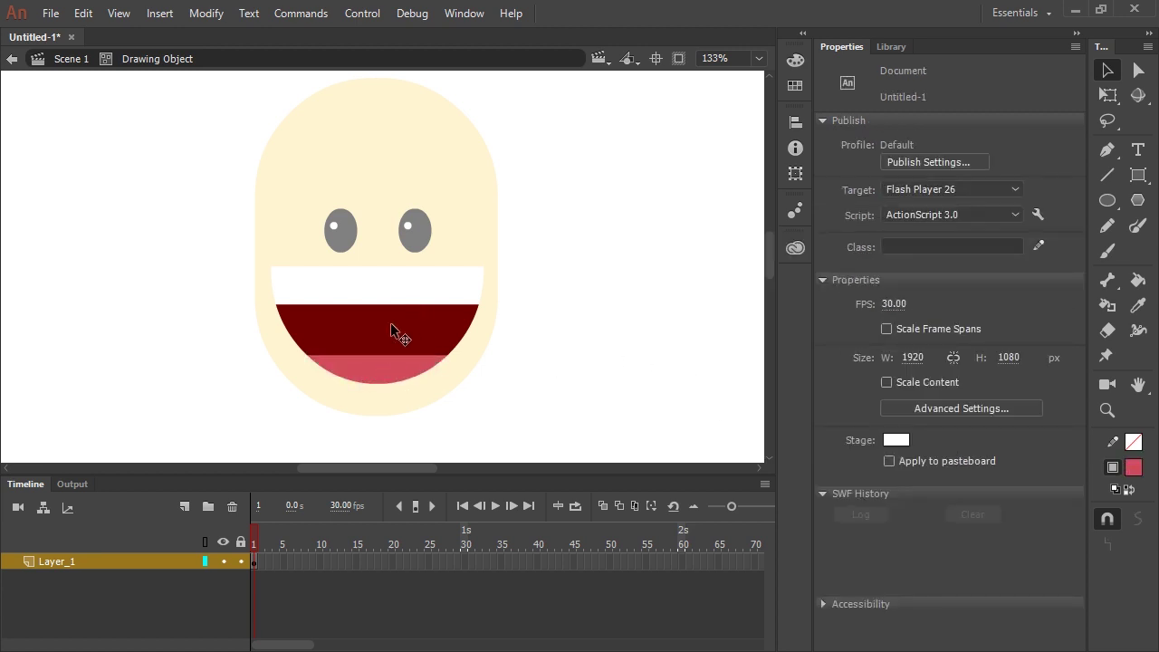
# Bend the tongue's straight upper edge upward into a gentle arch and leave the mouth's drawing object.
pyautogui.press('z')
pyautogui.click(380, 367)
pyautogui.click(1108, 70)
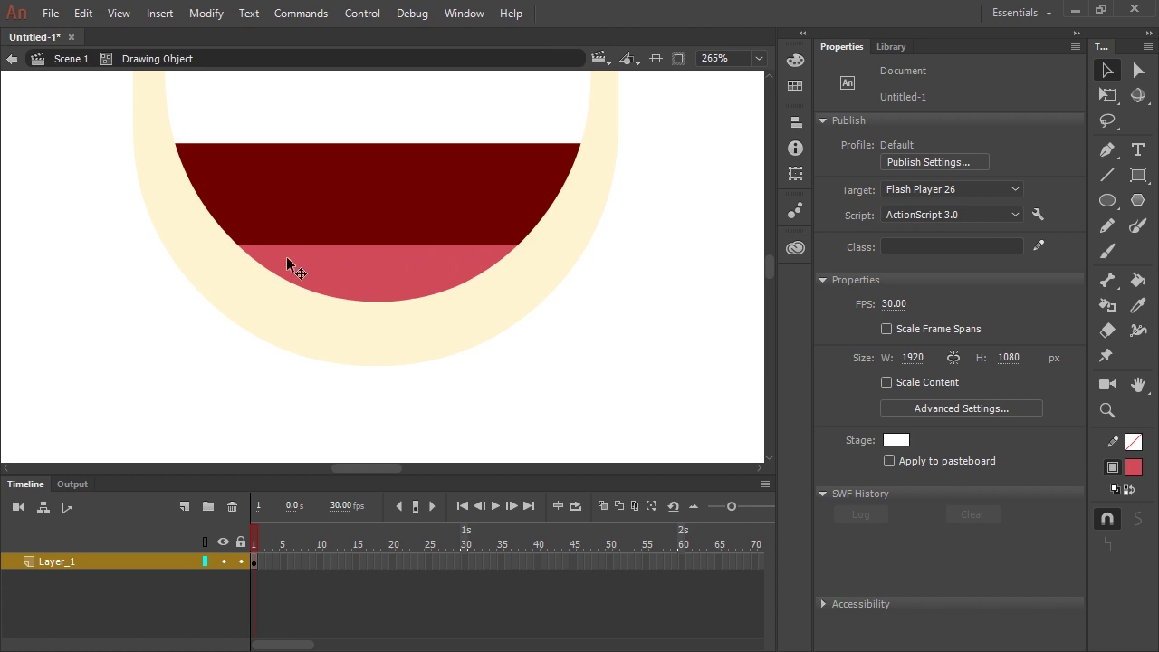
pyautogui.moveTo(388, 243); pyautogui.dragTo(388, 218)
pyautogui.hotkey('ctrl', '-')
pyautogui.hotkey('ctrl', '-')
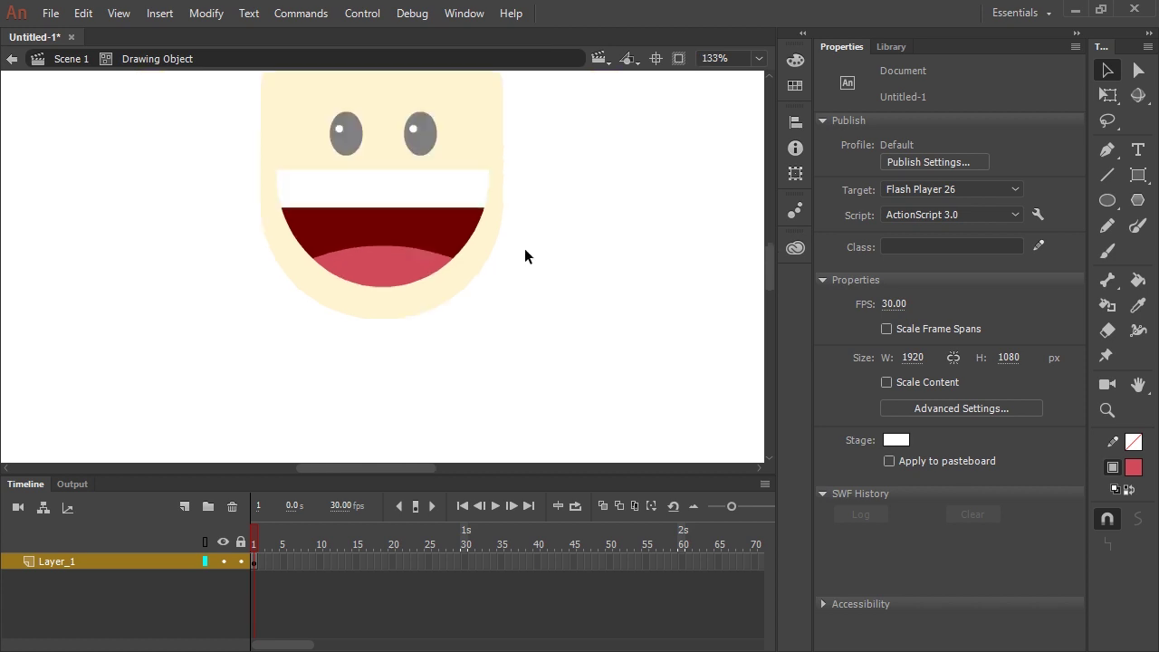
pyautogui.doubleClick(427, 328)
pyautogui.click(427, 328)
pyautogui.moveTo(460, 240)
pyautogui.mouseDown()
pyautogui.moveTo(509, 306)
pyautogui.moveTo(472, 333)
pyautogui.mouseUp()
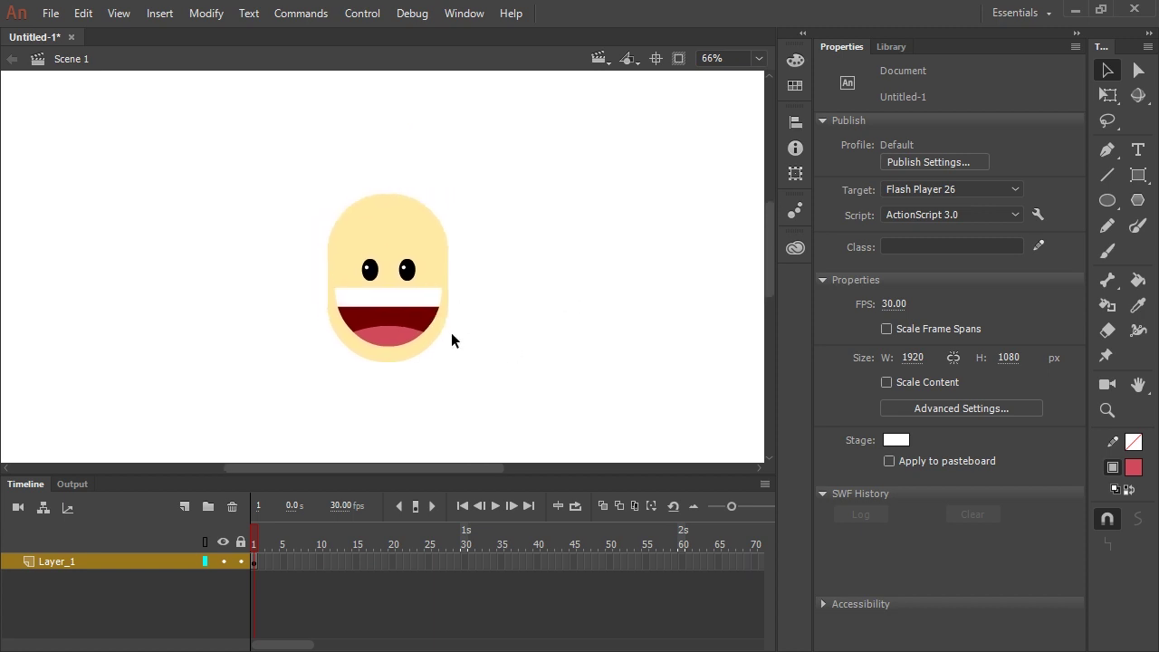
# Choose a dark brown fill colour (#662200) and add it to the swatches.
pyautogui.click(795, 60)
pyautogui.click(618, 101)
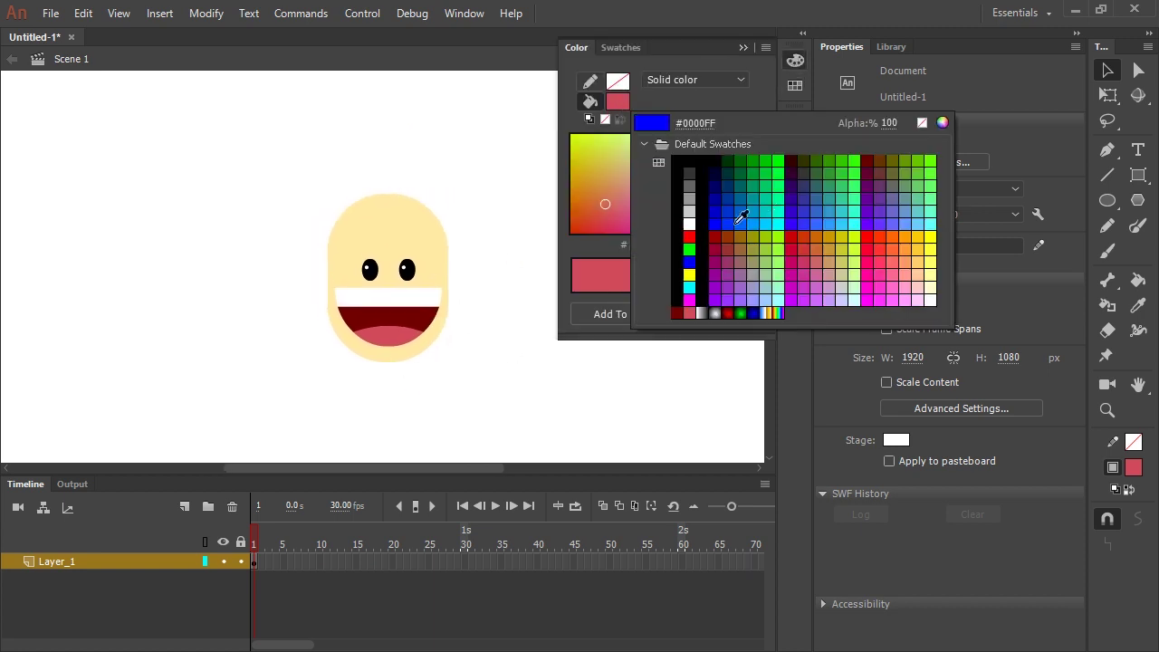
pyautogui.click(730, 237)
pyautogui.moveTo(735, 170); pyautogui.dragTo(717, 171)
pyautogui.click(767, 47)
pyautogui.click(831, 54)
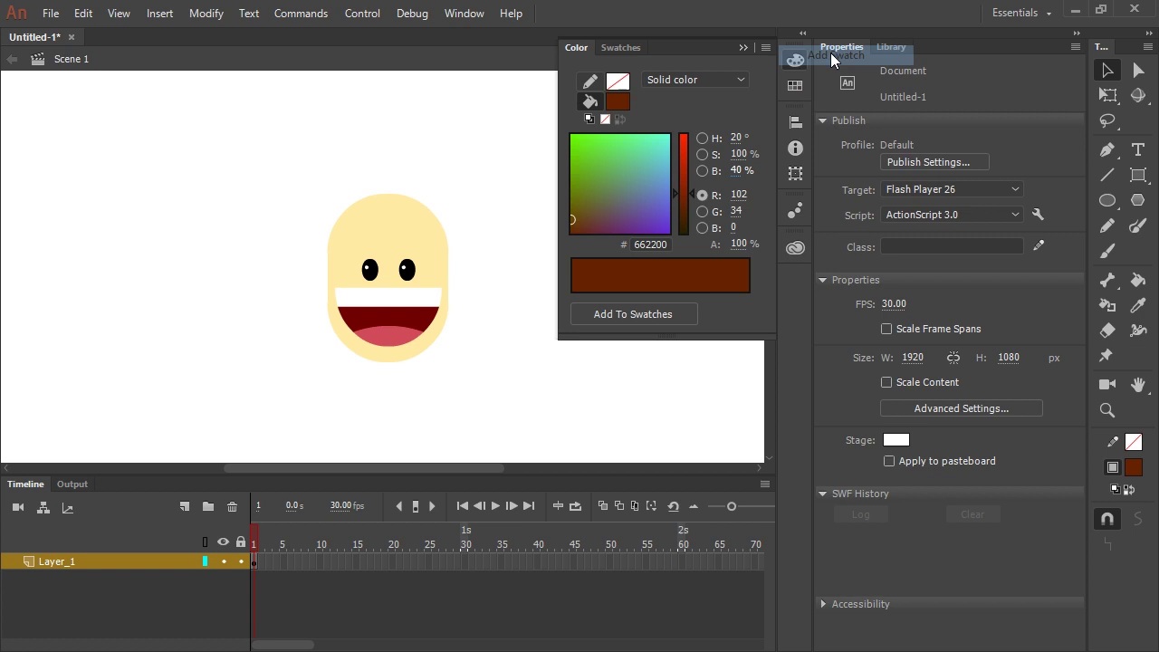
pyautogui.click(558, 374)
# Draw a dark brown circle about 206 px in diameter and centre it over the upper part of the head.
pyautogui.click(1108, 200)
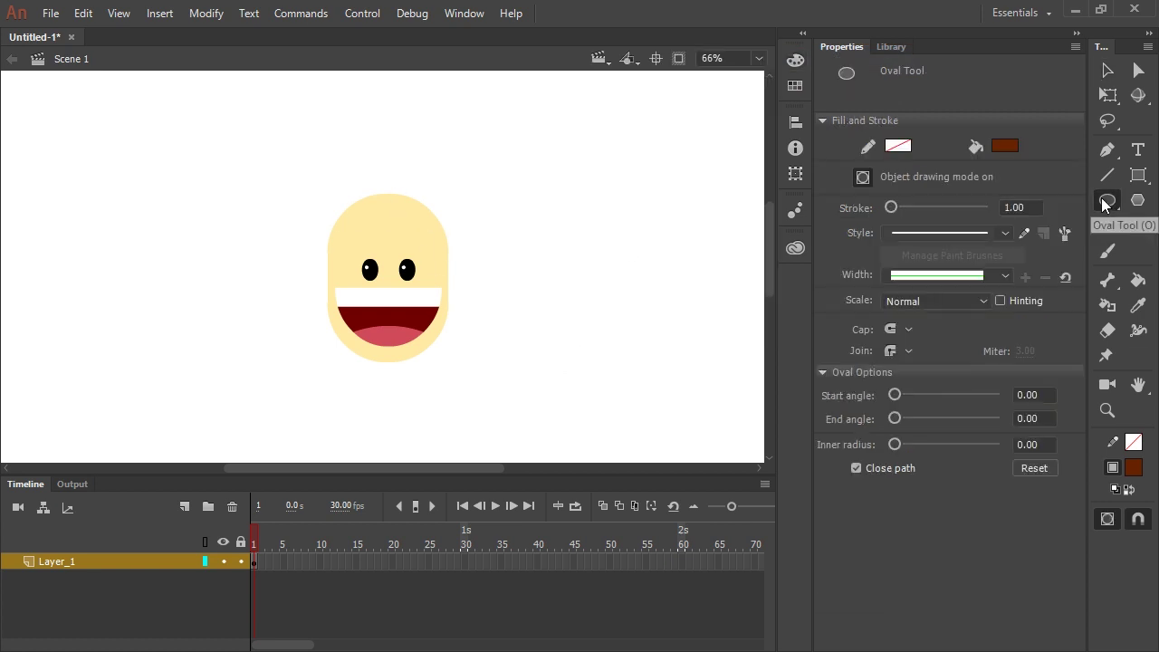
pyautogui.moveTo(300, 153)
pyautogui.mouseDown()
pyautogui.moveTo(423, 261)
pyautogui.moveTo(423, 275)
pyautogui.mouseUp()
pyautogui.click(1106, 72)
pyautogui.moveTo(387, 211); pyautogui.dragTo(415, 230)
pyautogui.hotkey('ctrl', '=')
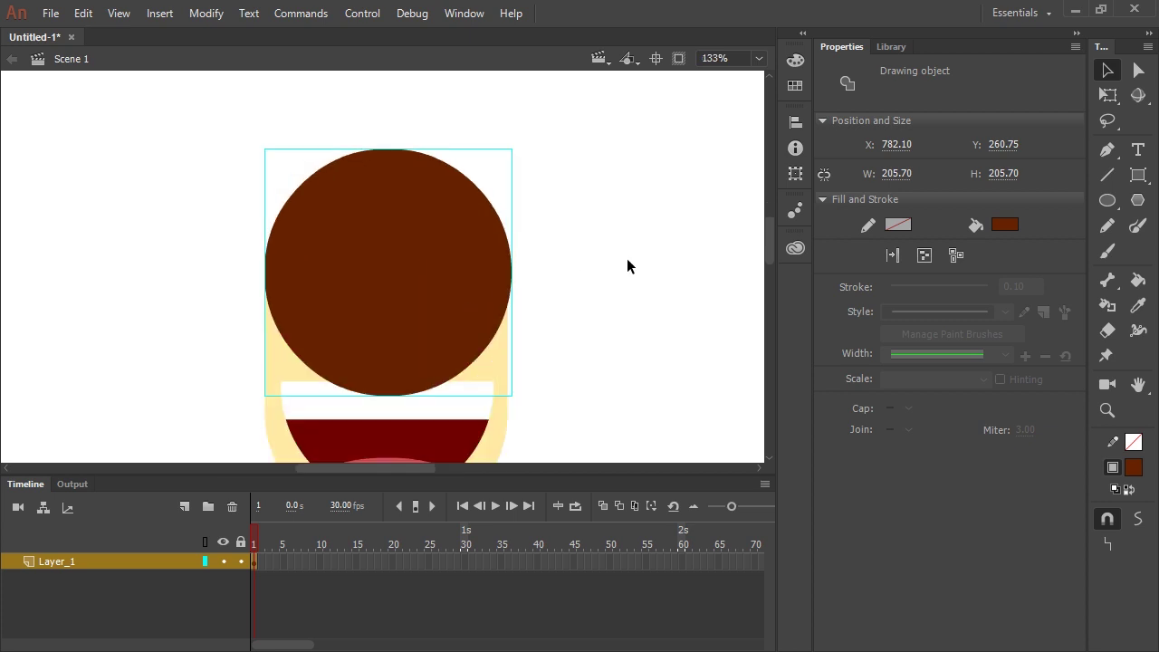
pyautogui.moveTo(569, 290); pyautogui.dragTo(588, 240)
# Delete the lower half of the brown circle to leave a dome of hair about 105 px high.
pyautogui.doubleClick(422, 261)
pyautogui.moveTo(214, 429); pyautogui.dragTo(598, 224)
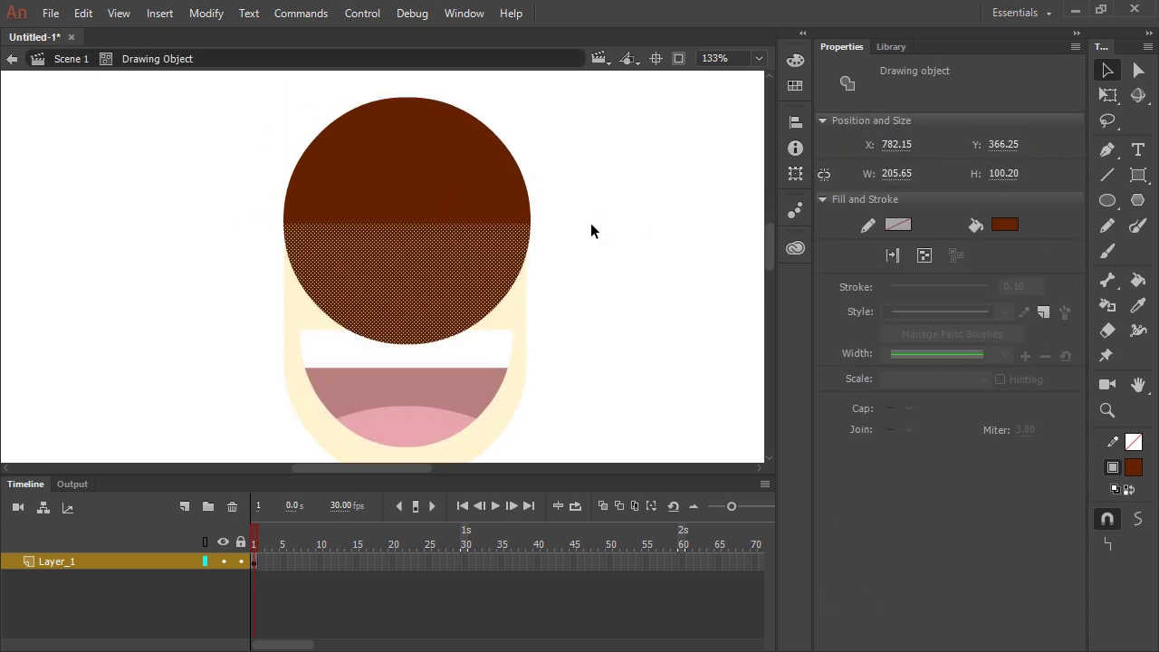
pyautogui.press('Delete')
pyautogui.doubleClick(591, 223)
# Fit the brown dome over the top of the head, scaling it to about 222 × 114 px with object snapping turned off.
pyautogui.hotkey('shift', 'Down')
pyautogui.hotkey('shift', 'Down')
pyautogui.hotkey('shift', 'Down')
pyautogui.press('Left')
pyautogui.press('Left')
pyautogui.press('Left')
pyautogui.press('q')
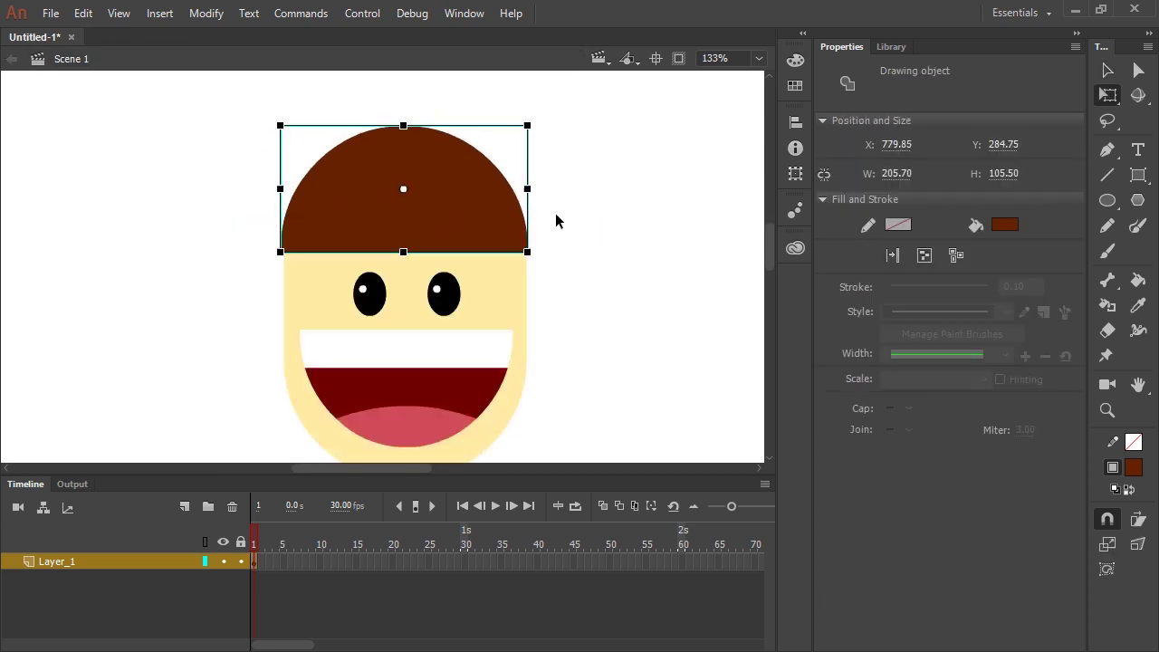
pyautogui.moveTo(529, 124)
pyautogui.mouseDown()
pyautogui.moveTo(536, 117)
pyautogui.moveTo(535, 128)
pyautogui.mouseUp()
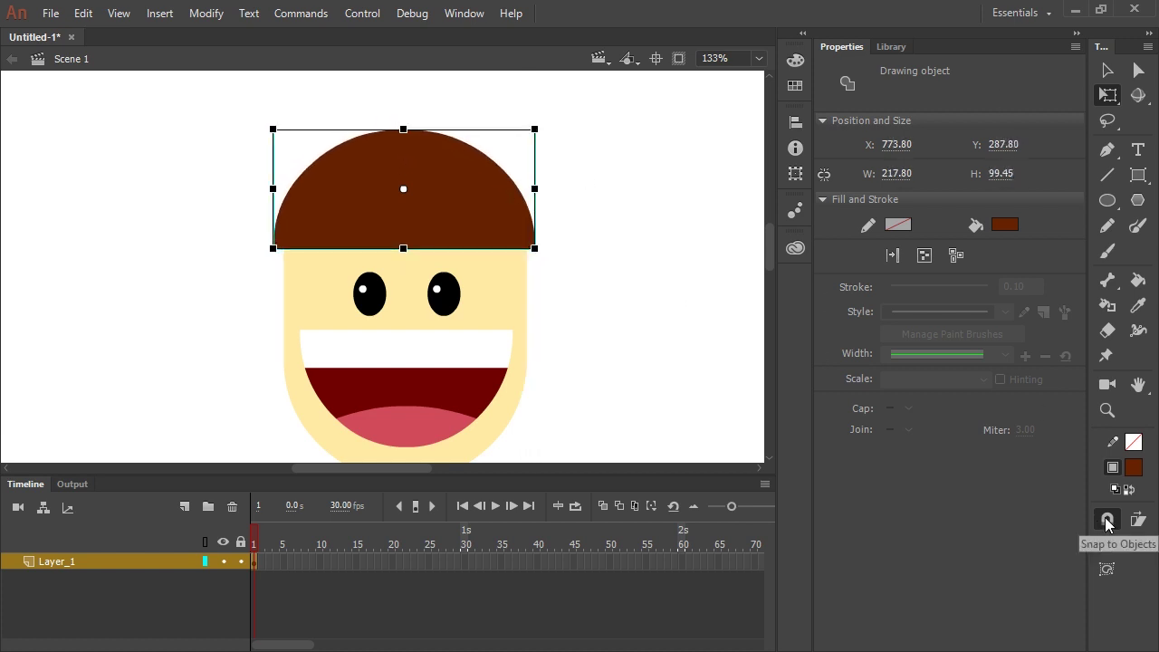
pyautogui.click(1107, 519)
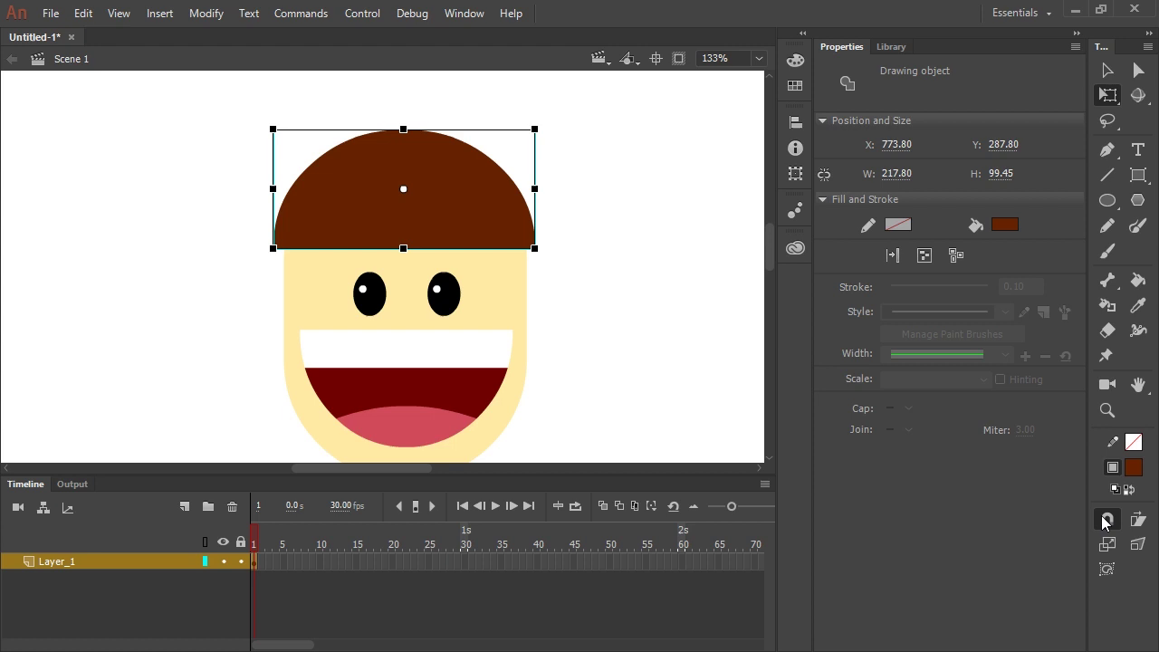
pyautogui.moveTo(535, 127)
pyautogui.mouseDown()
pyautogui.moveTo(530, 142)
pyautogui.moveTo(541, 125)
pyautogui.mouseUp()
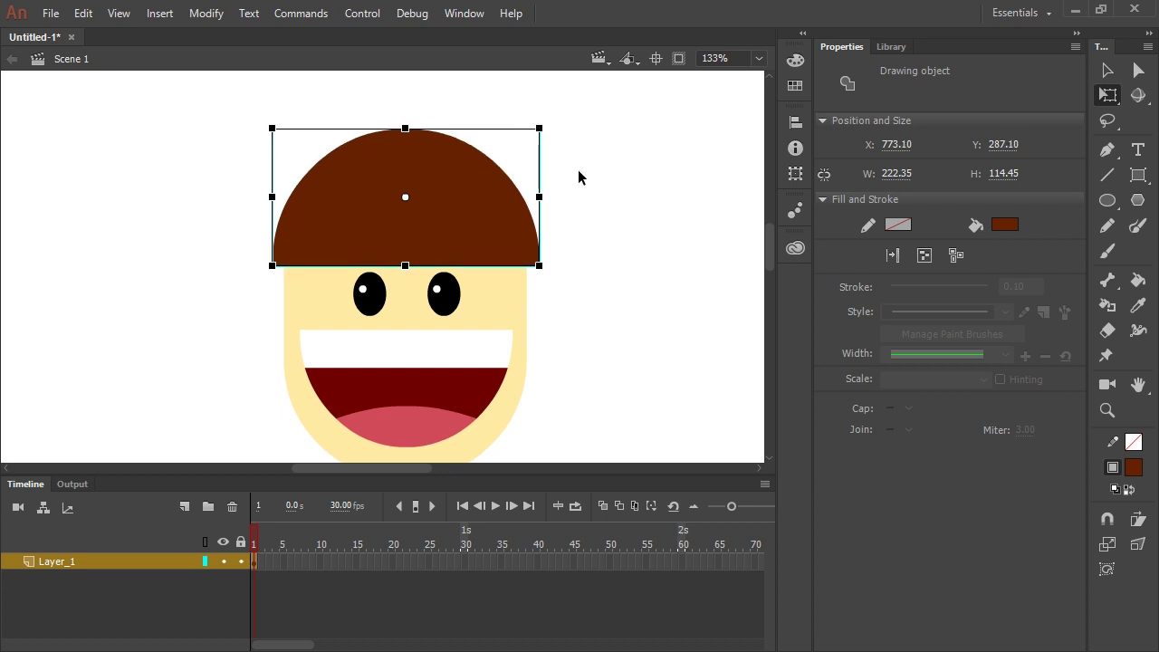
pyautogui.click(580, 176)
# Cut a rectangular notch about 23 px wide and 38 px high into the middle of the hair's lower edge.
pyautogui.doubleClick(414, 240)
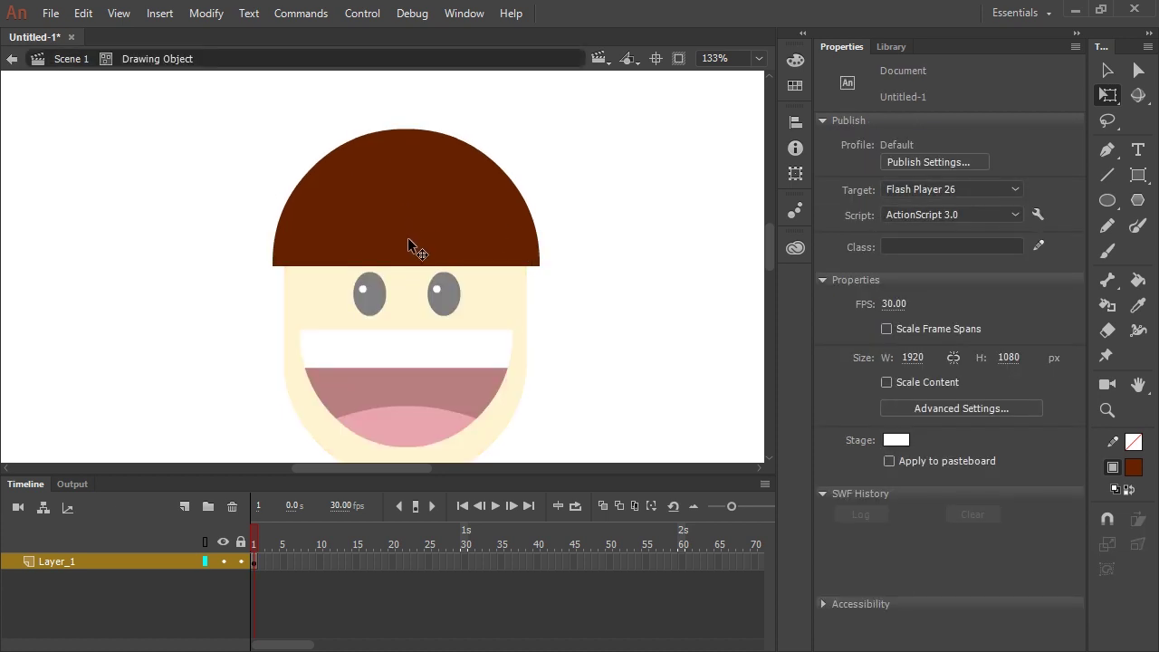
pyautogui.hotkey('ctrl', 'z')
pyautogui.doubleClick(409, 240)
pyautogui.click(1106, 71)
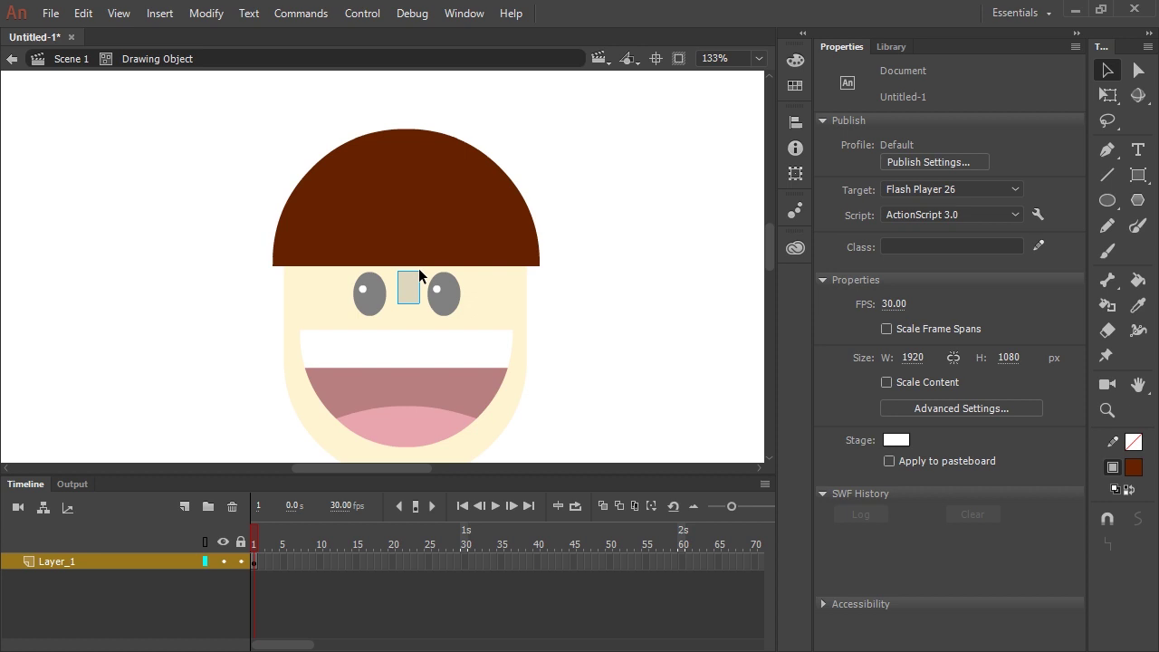
pyautogui.moveTo(424, 250); pyautogui.dragTo(430, 226)
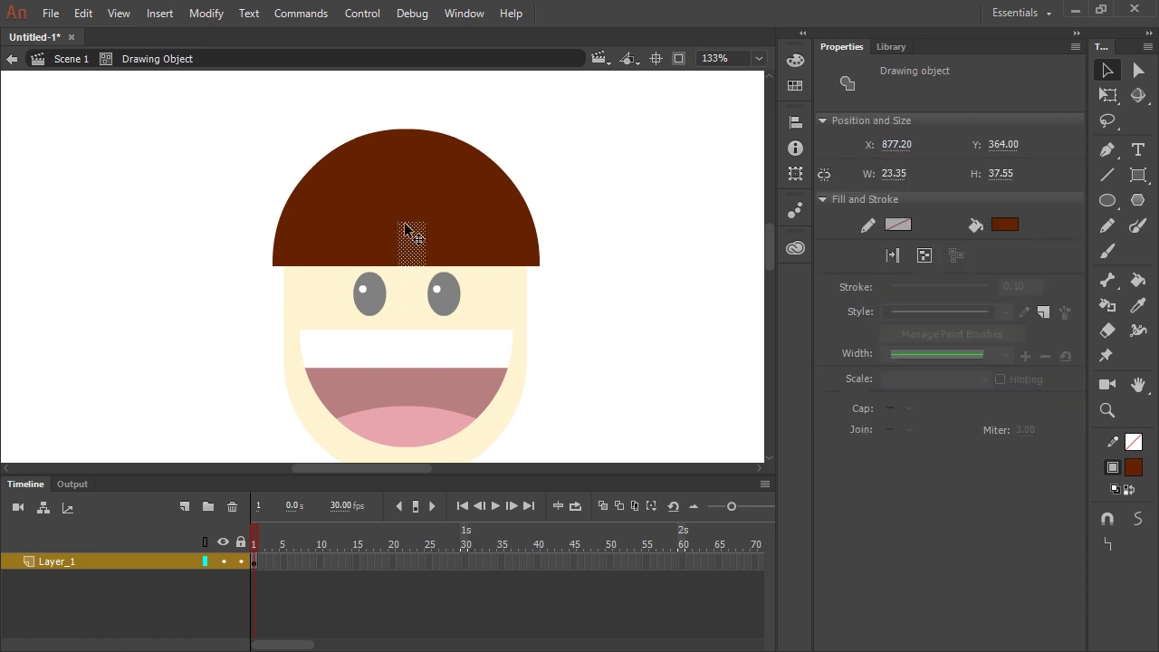
pyautogui.press('Delete')
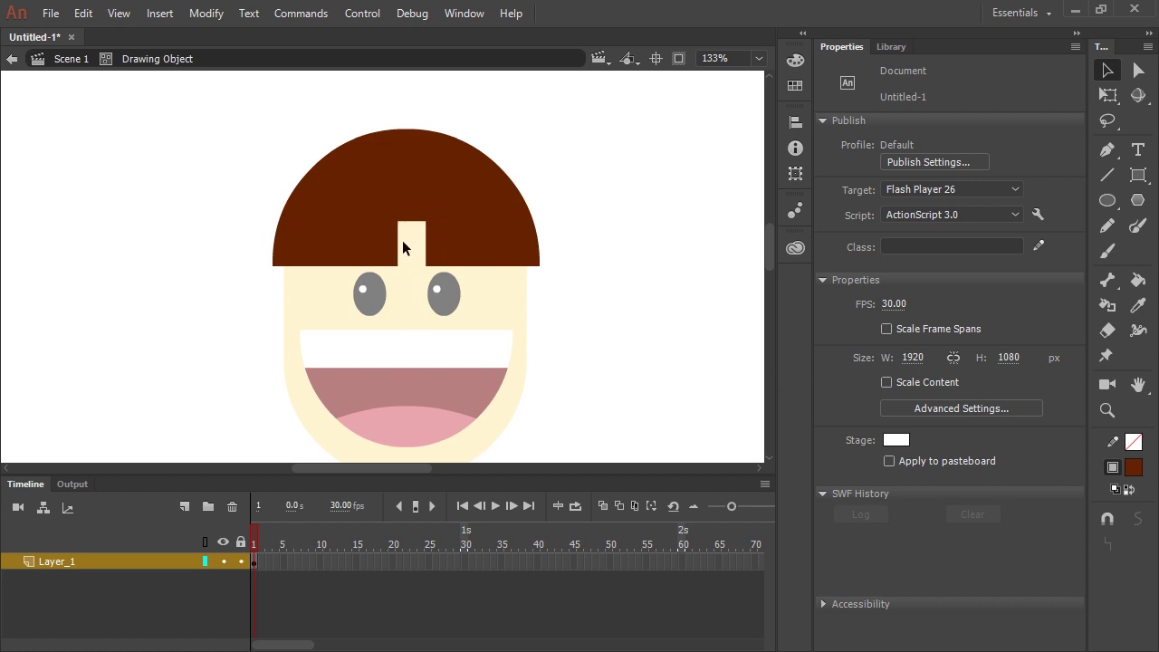
# Turn object snapping back on and merge the notch's two upper corners into a single point to form a triangular parting.
pyautogui.click(1108, 521)
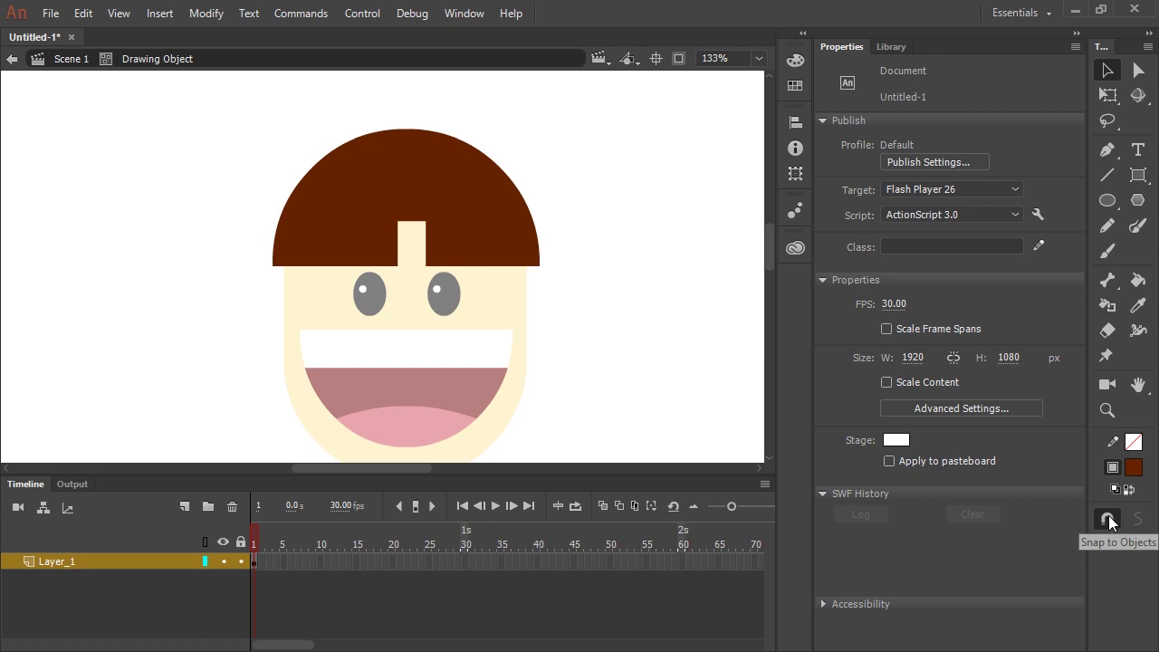
pyautogui.press('z')
pyautogui.click(406, 220)
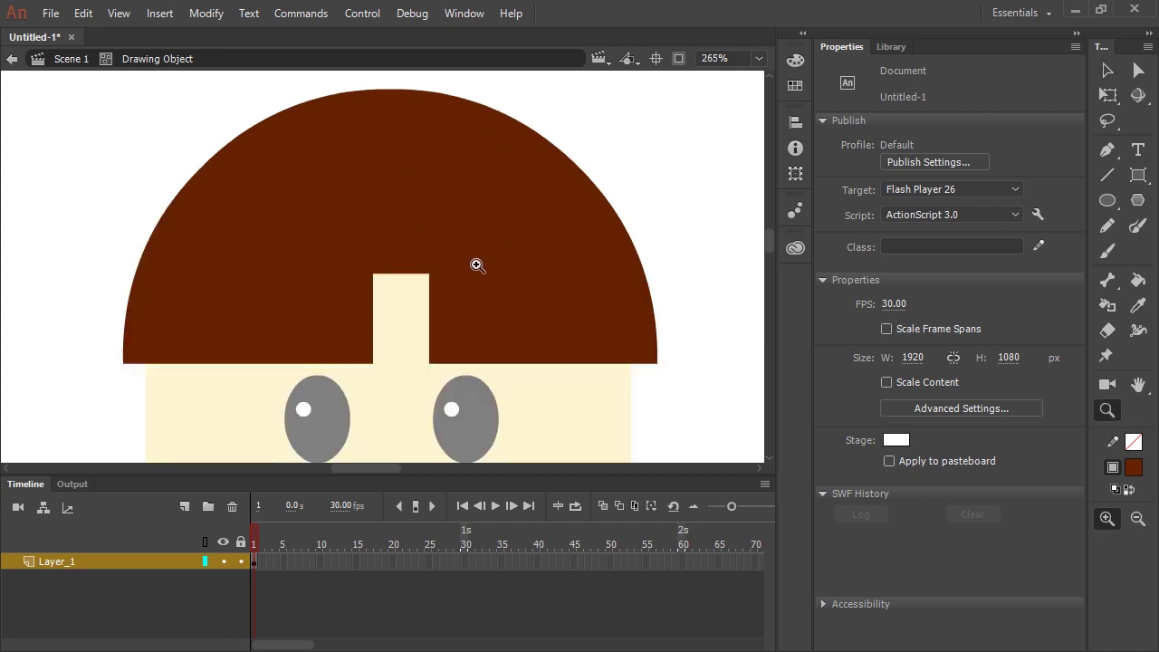
pyautogui.press('v')
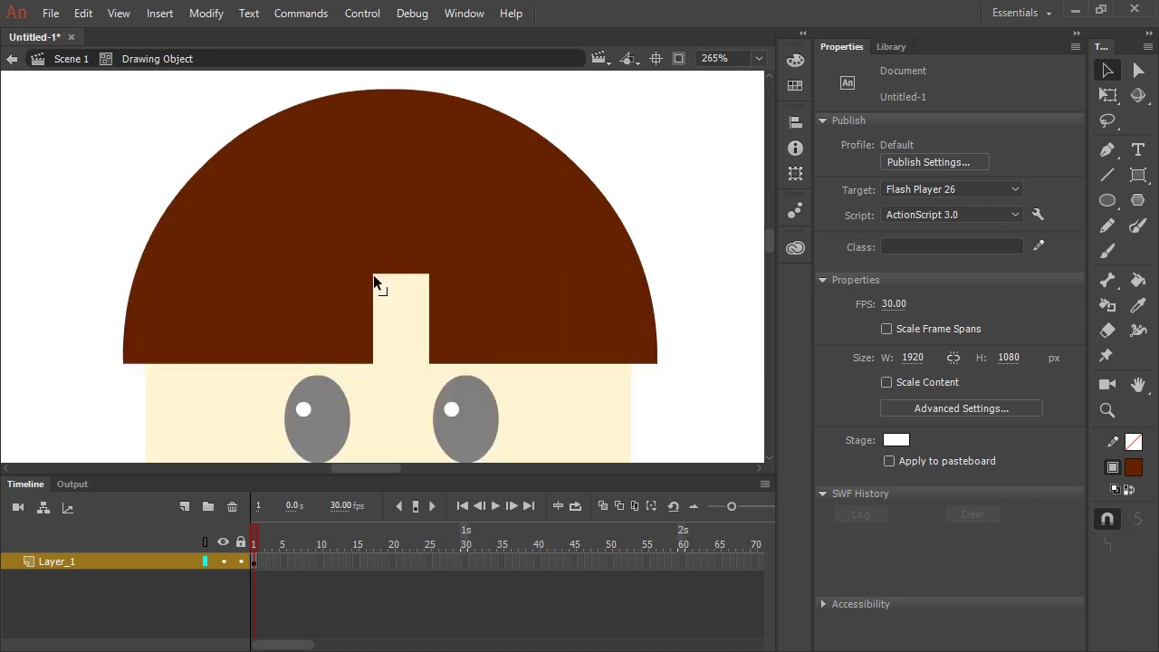
pyautogui.moveTo(380, 279); pyautogui.dragTo(435, 274)
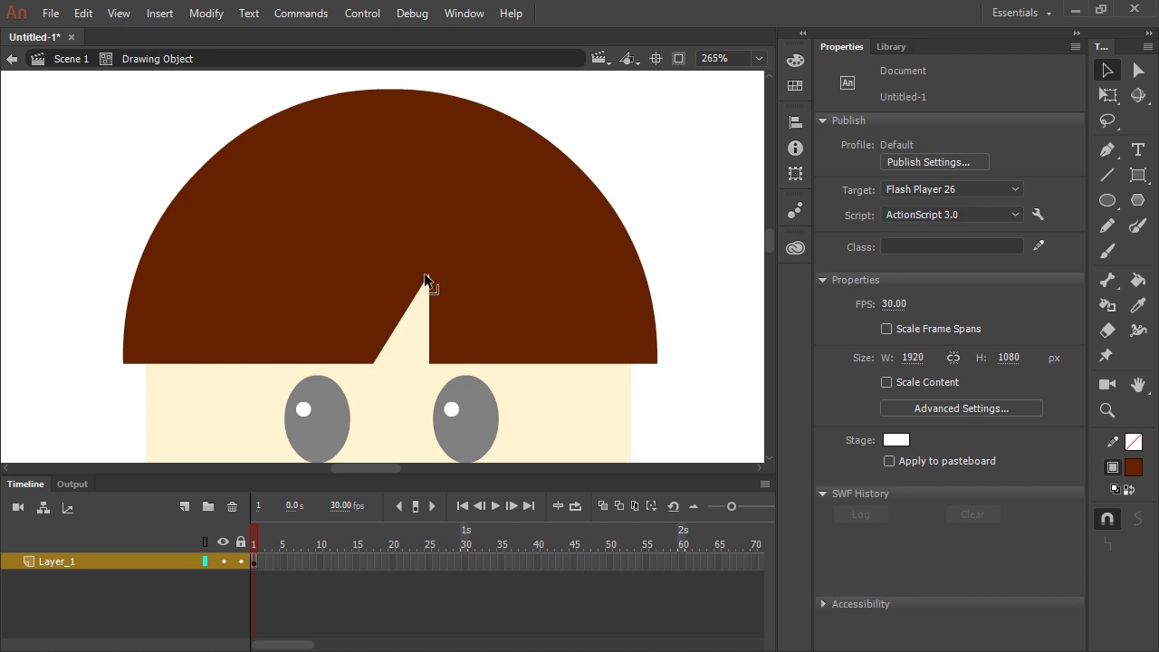
pyautogui.moveTo(424, 272); pyautogui.dragTo(405, 273)
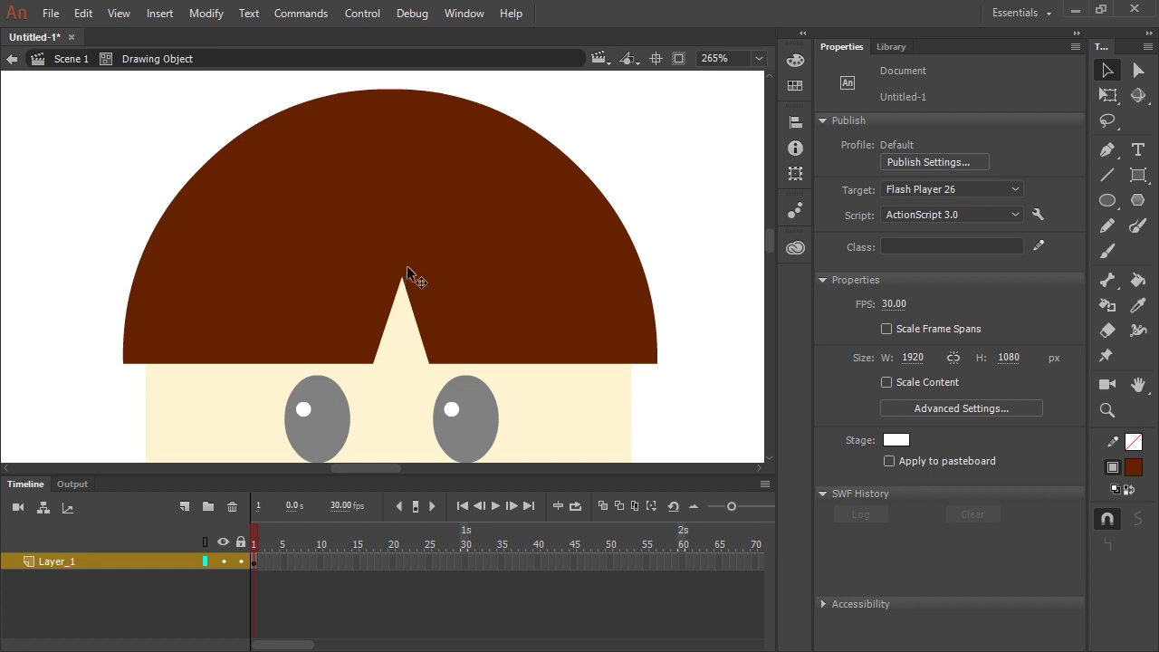
pyautogui.moveTo(402, 278); pyautogui.dragTo(395, 260)
# Cut a second, smaller pointed notch into the fringe just right of the first one.
pyautogui.press('Delete')
pyautogui.moveTo(441, 387); pyautogui.dragTo(445, 309)
pyautogui.moveTo(441, 363); pyautogui.dragTo(429, 364)
pyautogui.doubleClick(683, 300)
pyautogui.hotkey('ctrl', '-')
pyautogui.moveTo(549, 323); pyautogui.dragTo(644, 272)
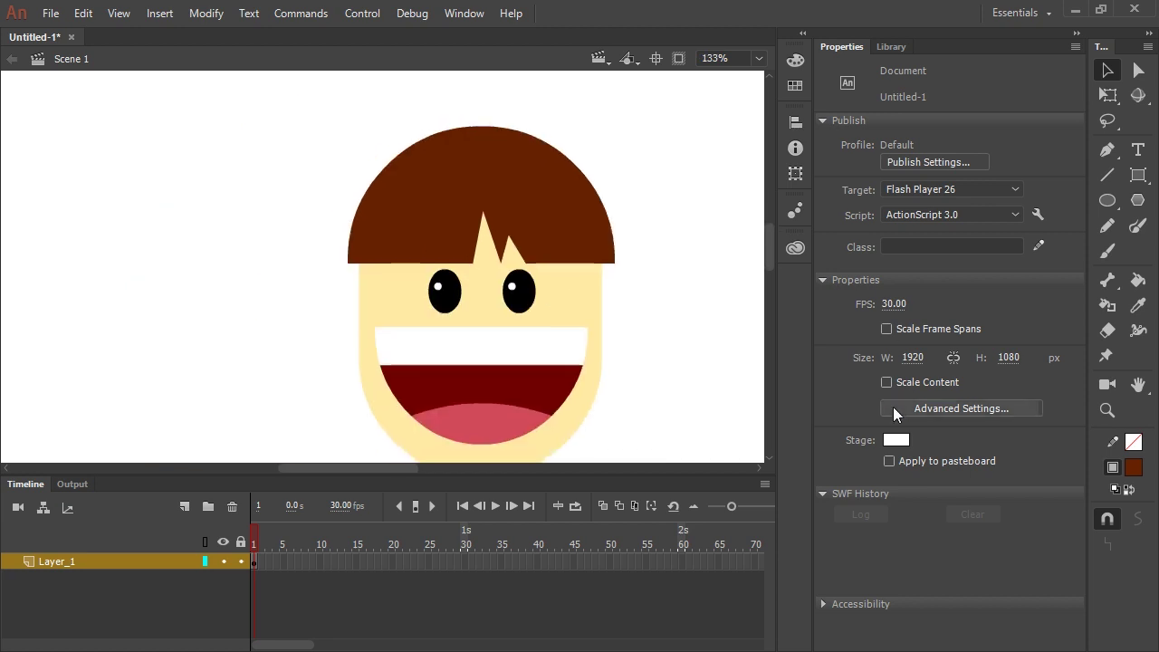
# Draw small oval ears in the face's skin colour (#FFEBA5) on both sides of the head, just below the hair.
pyautogui.hotkey('ctrl', '-')
pyautogui.press('z')
pyautogui.click(427, 290)
pyautogui.click(1107, 200)
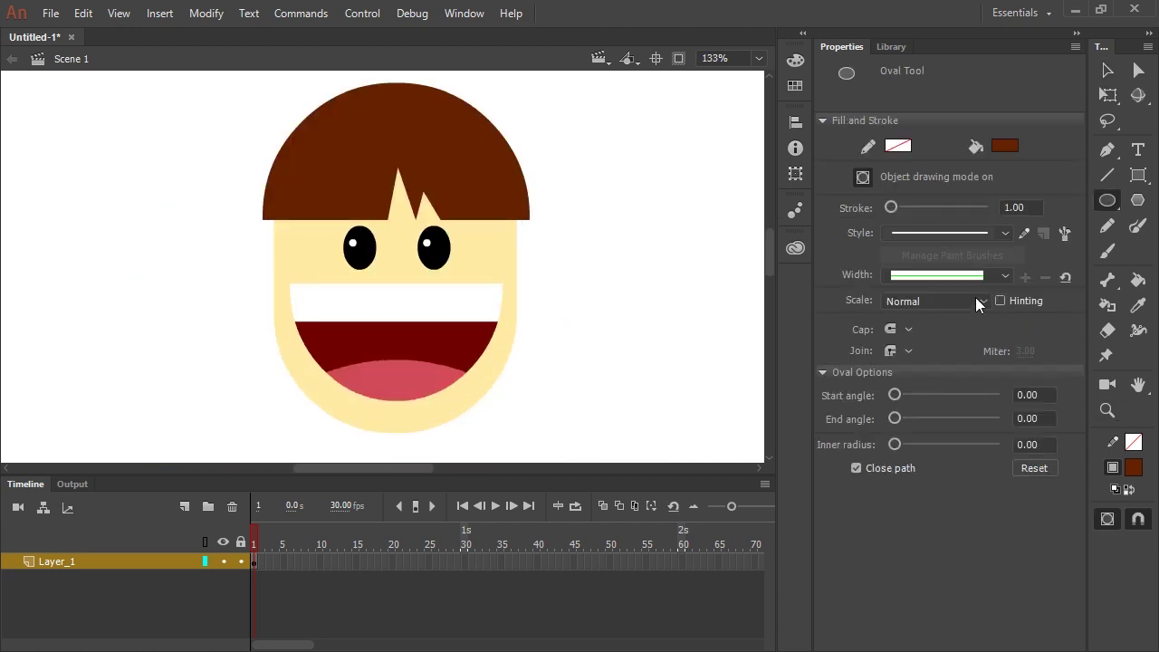
pyautogui.click(1005, 147)
pyautogui.click(490, 259)
pyautogui.moveTo(517, 233)
pyautogui.mouseDown()
pyautogui.moveTo(568, 283)
pyautogui.moveTo(535, 251)
pyautogui.moveTo(547, 262)
pyautogui.moveTo(277, 267)
pyautogui.mouseUp()
pyautogui.press('v')
pyautogui.click(631, 301)
pyautogui.hotkey('ctrl', '-')
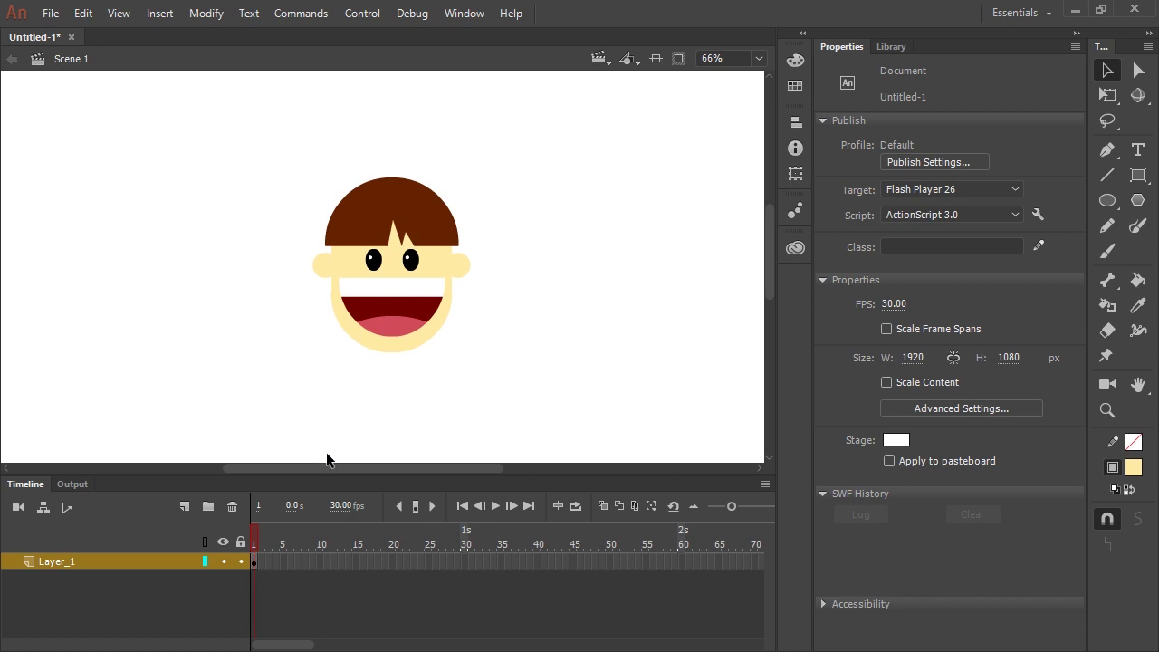
# Draw a rounded rectangle about 249 × 463 px in the hair's brown over the head, with corner radius 100.
pyautogui.click(1138, 175)
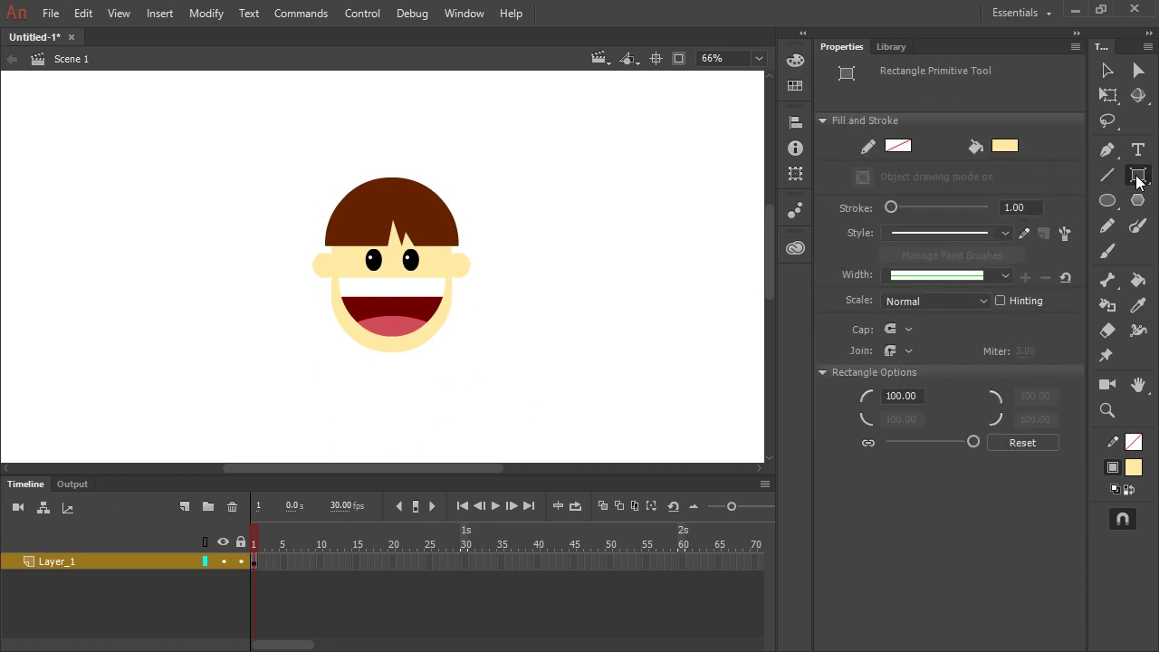
pyautogui.click(1004, 148)
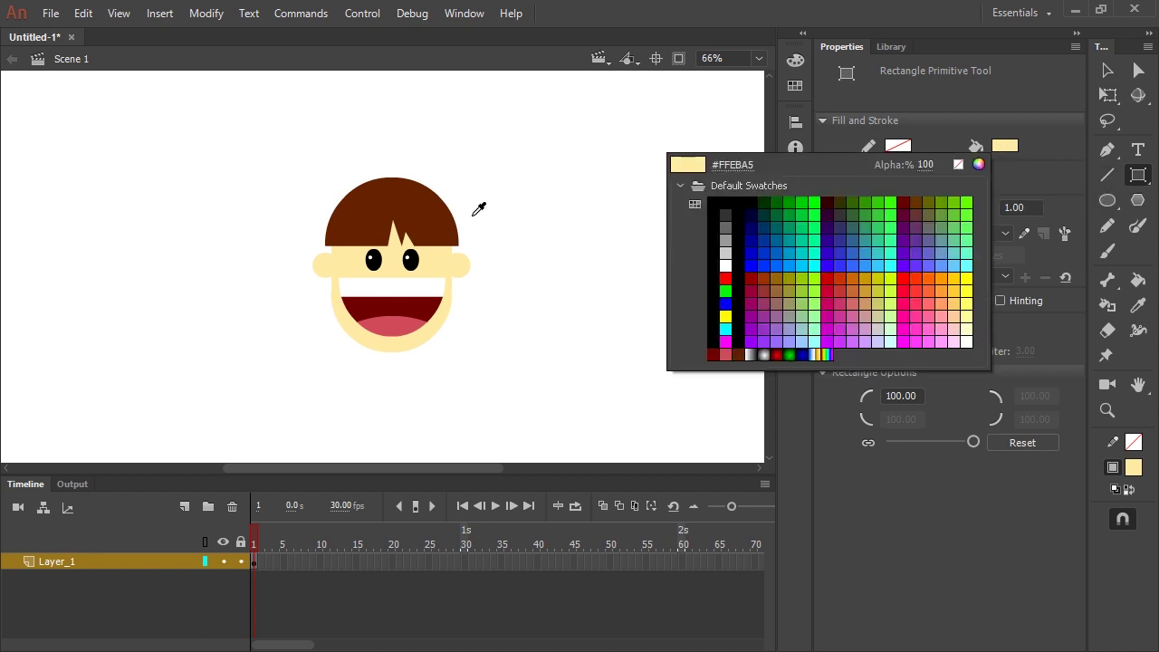
pyautogui.click(442, 219)
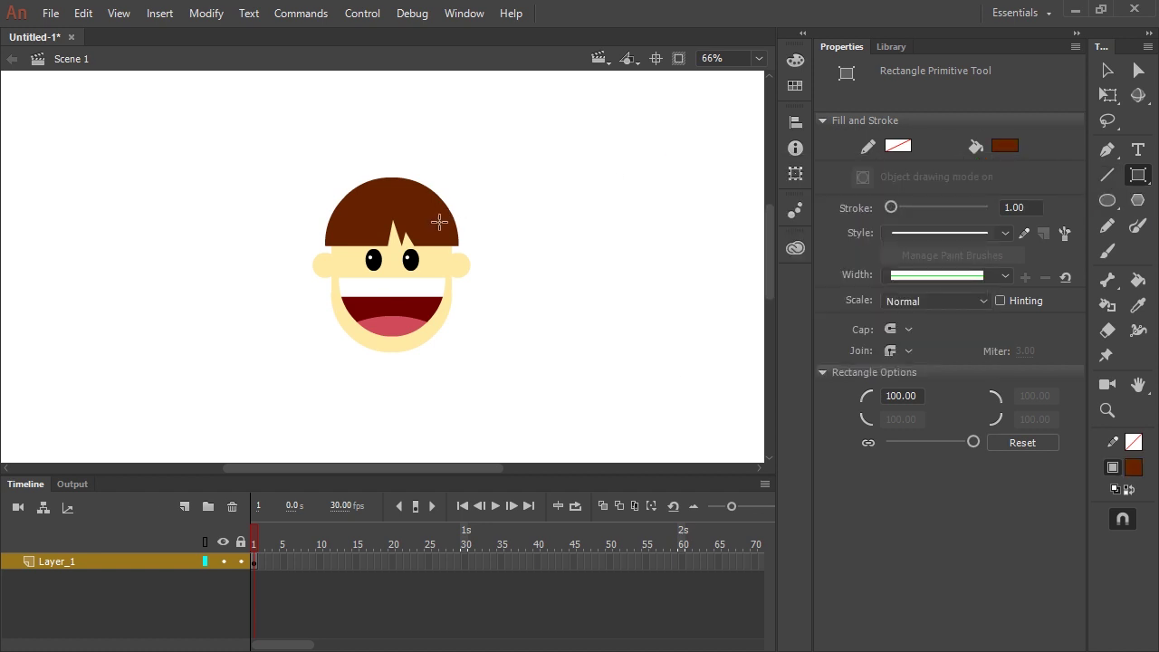
pyautogui.scroll(-2, 433, 354)
pyautogui.hscroll(-1, 433, 354)
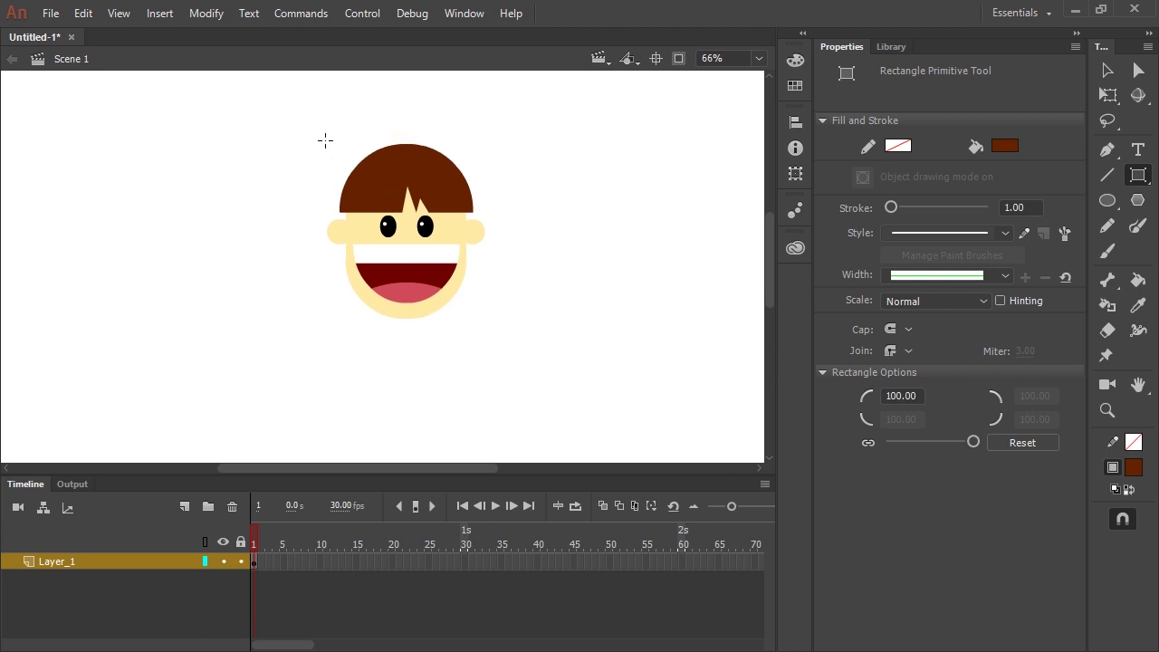
pyautogui.moveTo(324, 138); pyautogui.dragTo(478, 416)
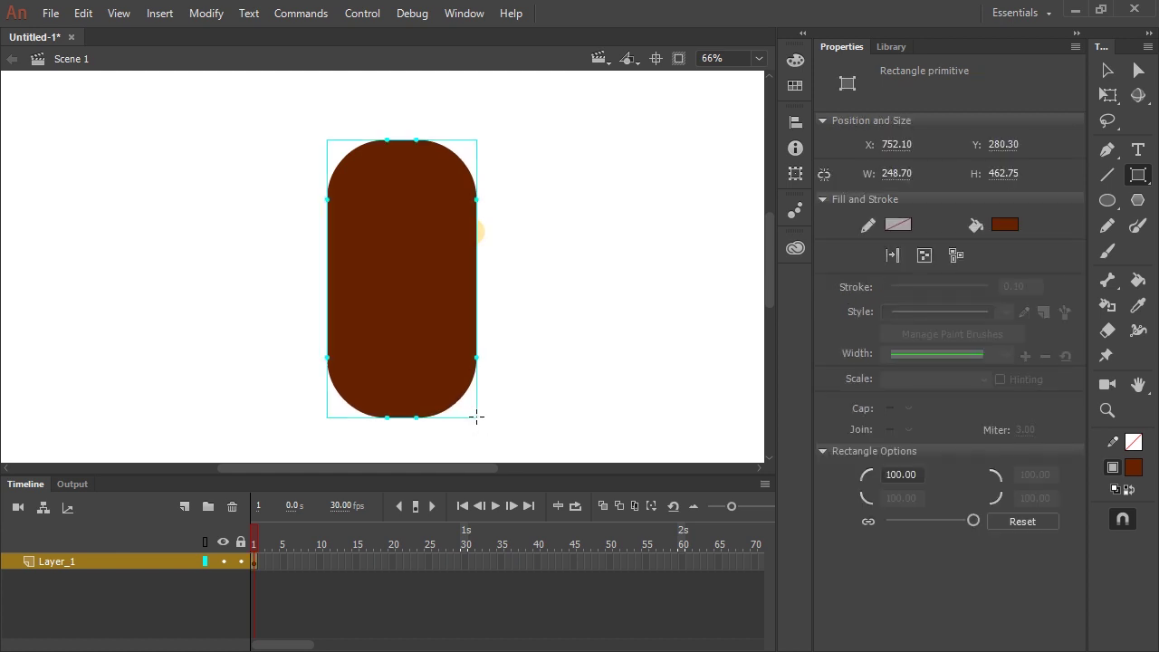
# Send the brown rounded rectangle behind the face and ears to act as long back hair.
pyautogui.click(1098, 72)
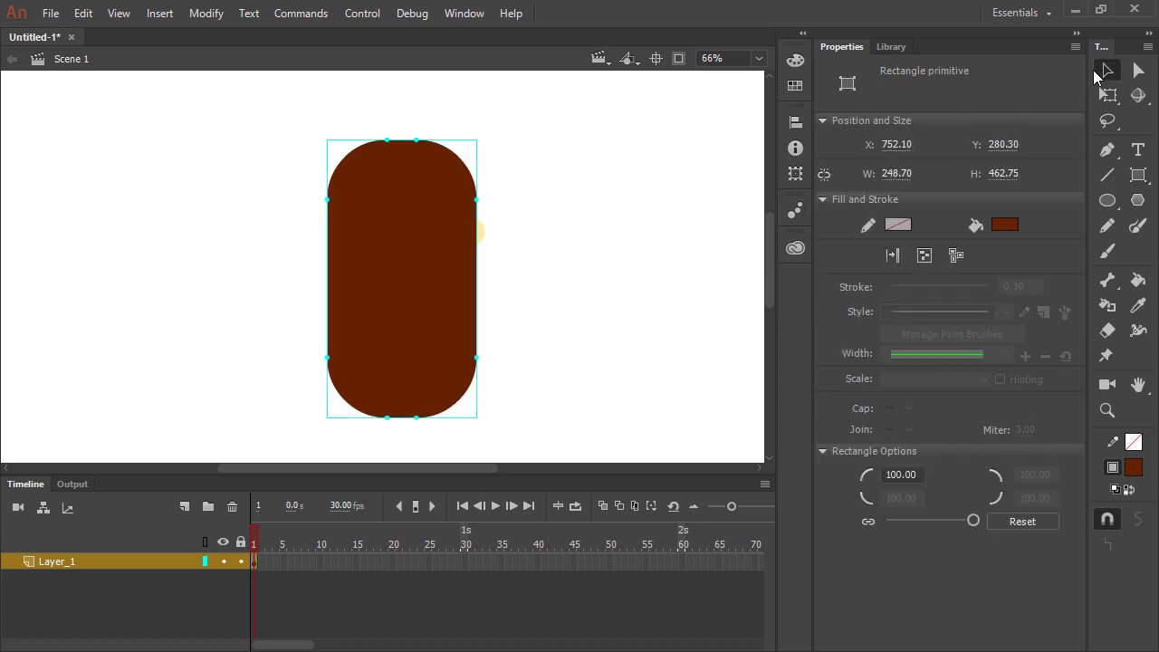
pyautogui.click(207, 14)
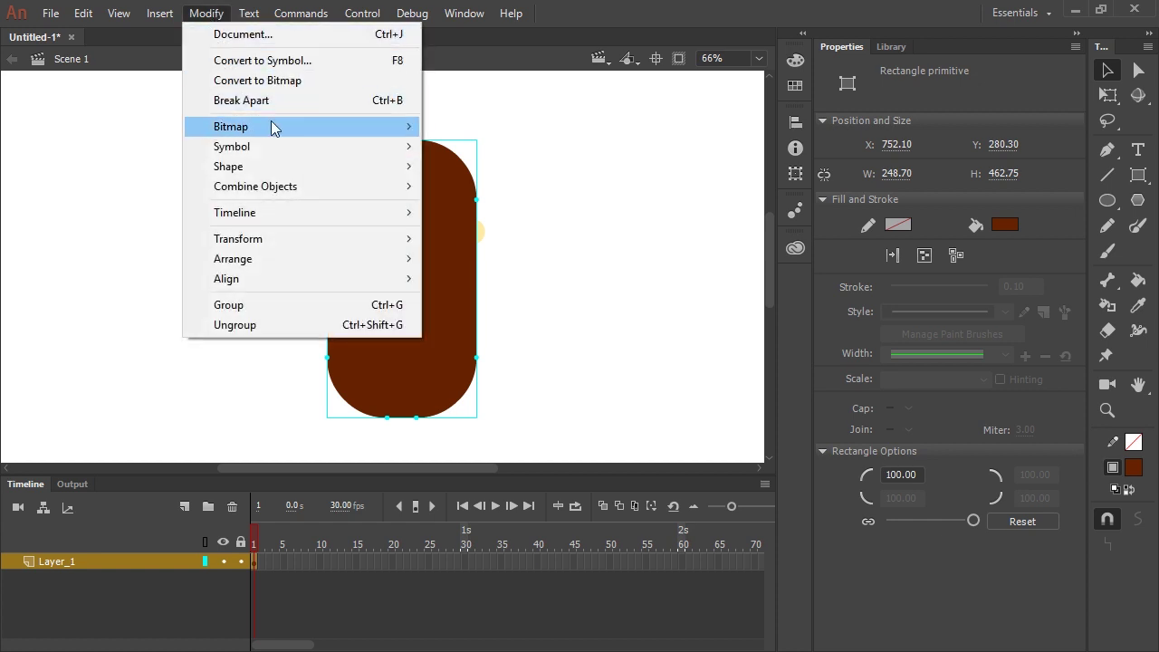
pyautogui.moveTo(279, 258)
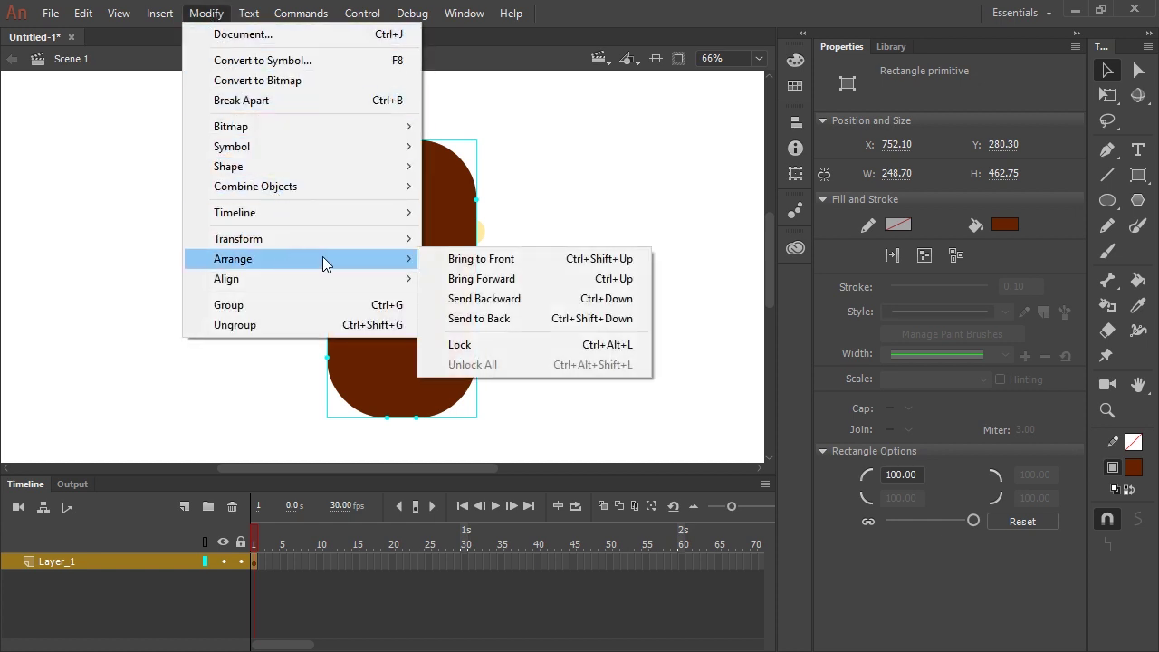
pyautogui.click(512, 299)
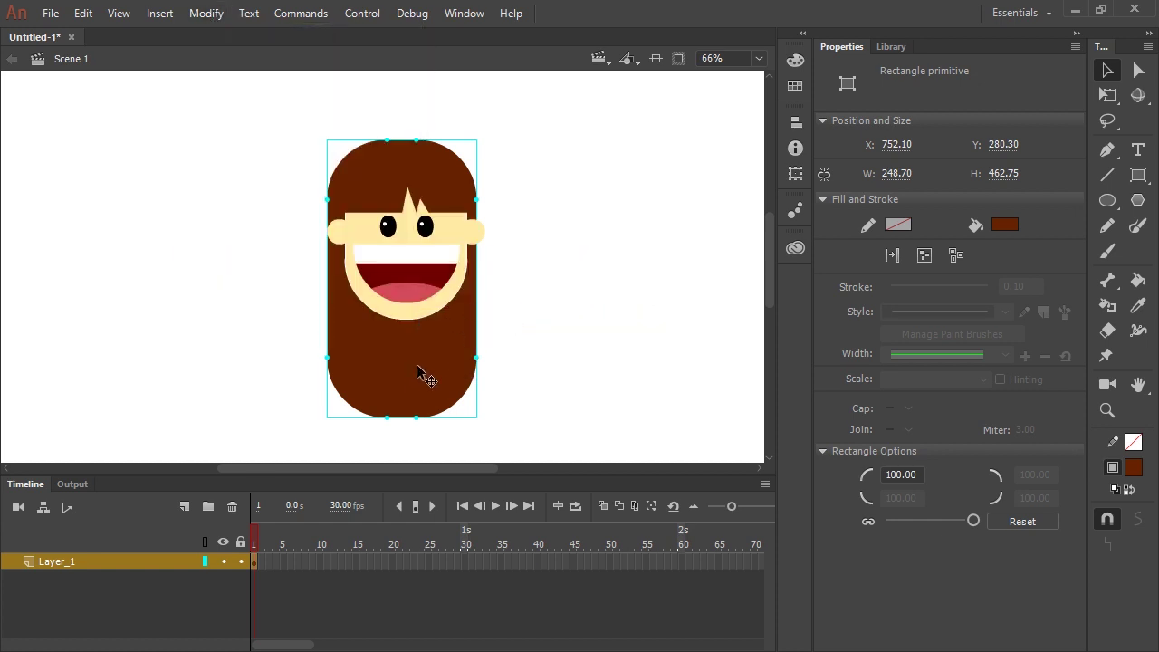
# Nudge the long back hair right to centre it behind the head, and draw a skin-coloured rectangular neck below the chin.
pyautogui.press('Right')
pyautogui.press('Right')
pyautogui.press('Right')
pyautogui.press('Right')
pyautogui.press('Right')
pyautogui.press('Right')
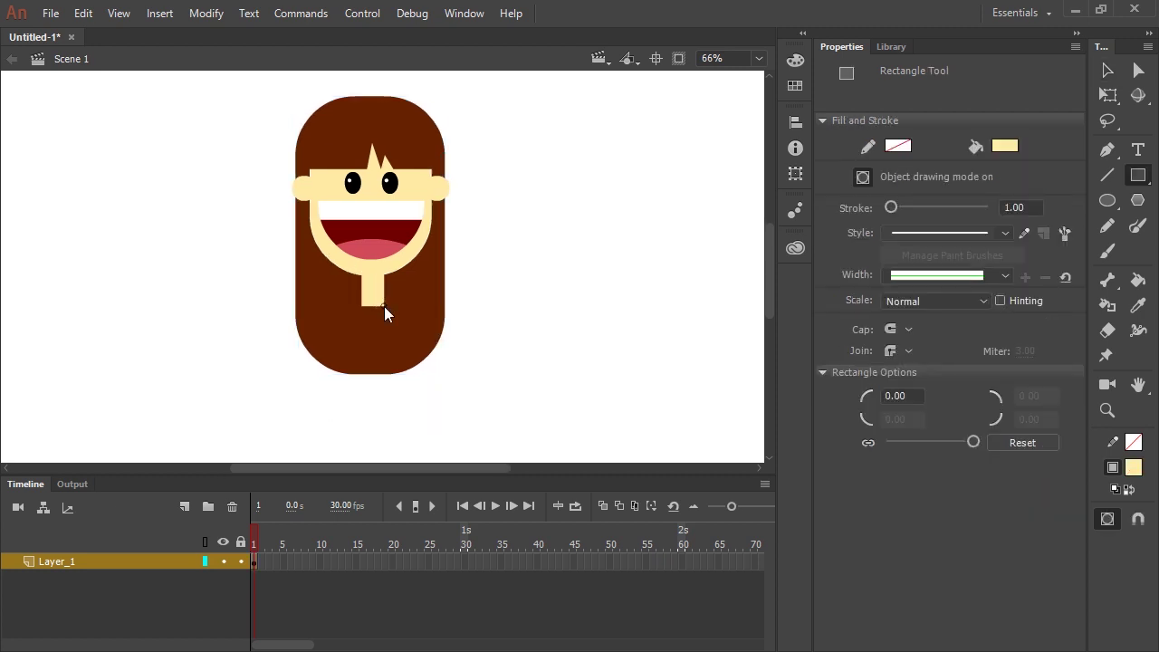
pyautogui.press('v')
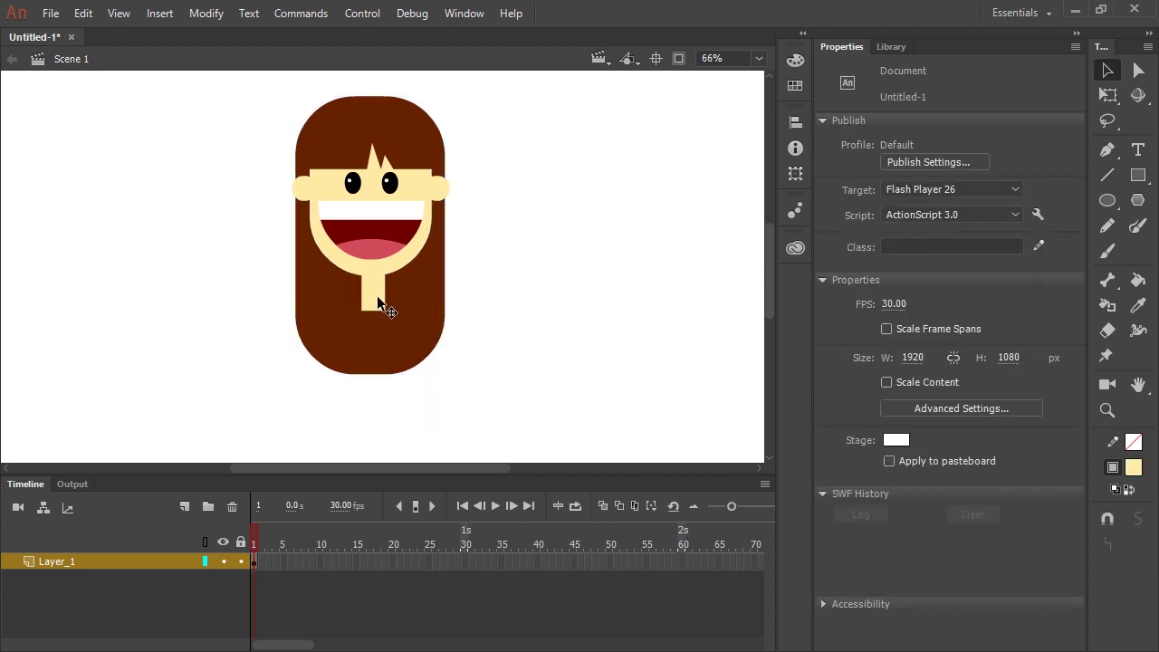
# Nudge the neck left to centre it beneath the chin.
pyautogui.hotkey('ctrl', '=')
pyautogui.click(377, 295)
pyautogui.moveTo(423, 377); pyautogui.dragTo(482, 325)
pyautogui.press('Left')
pyautogui.press('Left')
pyautogui.press('Left')
pyautogui.press('Left')
pyautogui.press('Left')
pyautogui.press('Left')
# Recolour the upper part of the neck in a darker skin tone as the shadow cast by the chin.
pyautogui.doubleClick(416, 274)
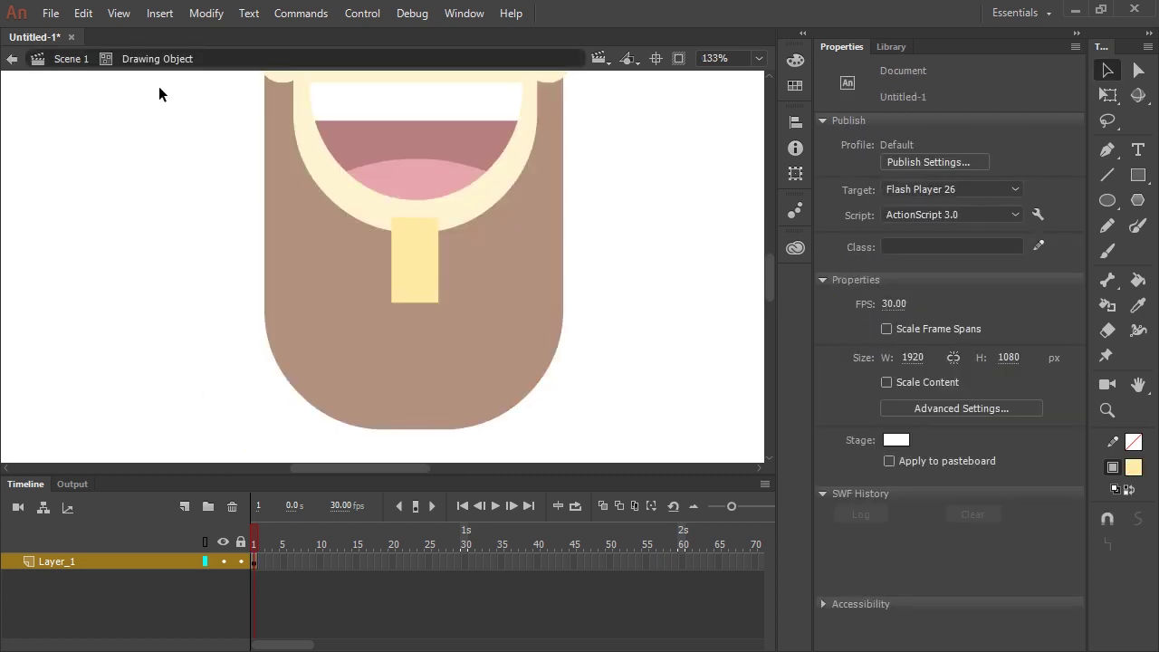
pyautogui.moveTo(408, 198); pyautogui.dragTo(464, 246)
pyautogui.click(796, 60)
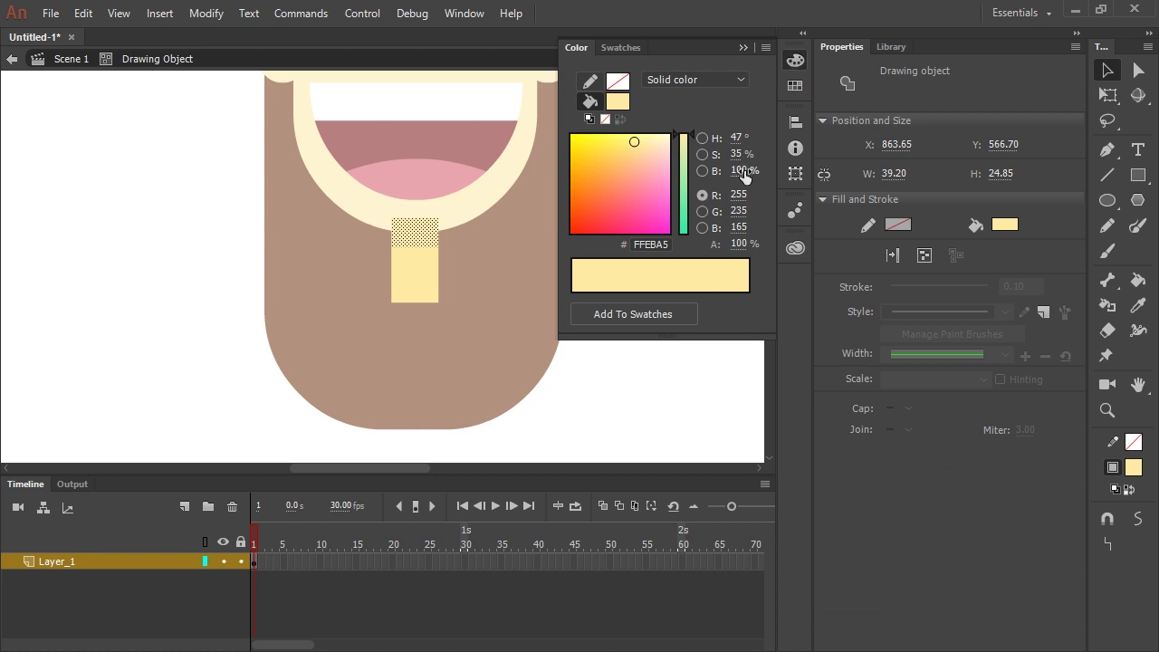
pyautogui.moveTo(742, 170); pyautogui.dragTo(733, 137)
pyautogui.click(766, 47)
pyautogui.click(634, 372)
# Bend the lower edge of the neck shadow slightly downward and return to the main scene.
pyautogui.press('z')
pyautogui.click(407, 232)
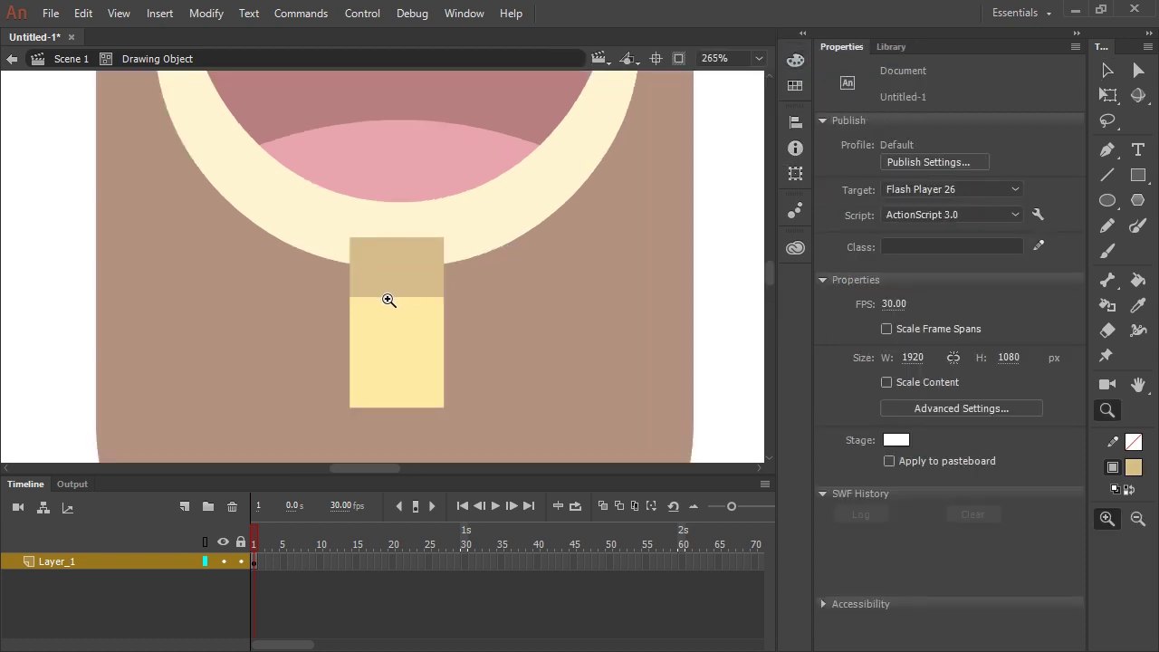
pyautogui.press('v')
pyautogui.moveTo(393, 297); pyautogui.dragTo(394, 307)
pyautogui.doubleClick(652, 357)
pyautogui.hotkey('ctrl', '-')
pyautogui.hotkey('ctrl', '-')
pyautogui.moveTo(714, 297); pyautogui.dragTo(681, 229)
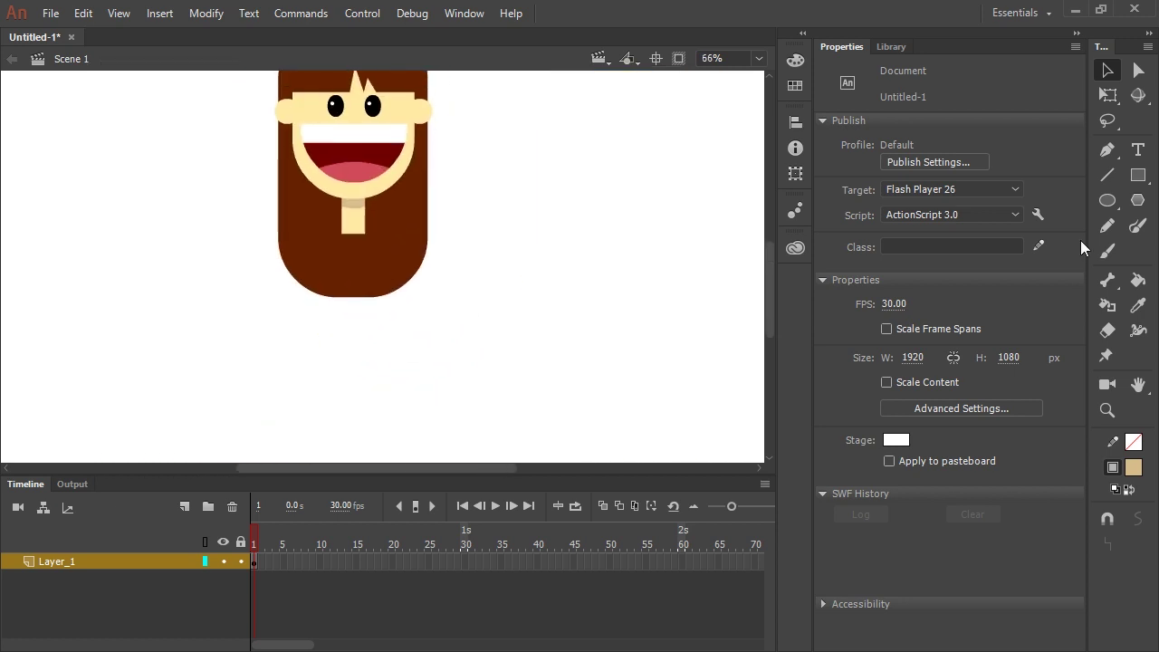
# Draw a tall light purple rounded rectangle with corner radius 100 below the neck as the torso.
pyautogui.press('r')
pyautogui.click(995, 144)
pyautogui.click(938, 247)
pyautogui.moveTo(308, 226); pyautogui.dragTo(396, 423)
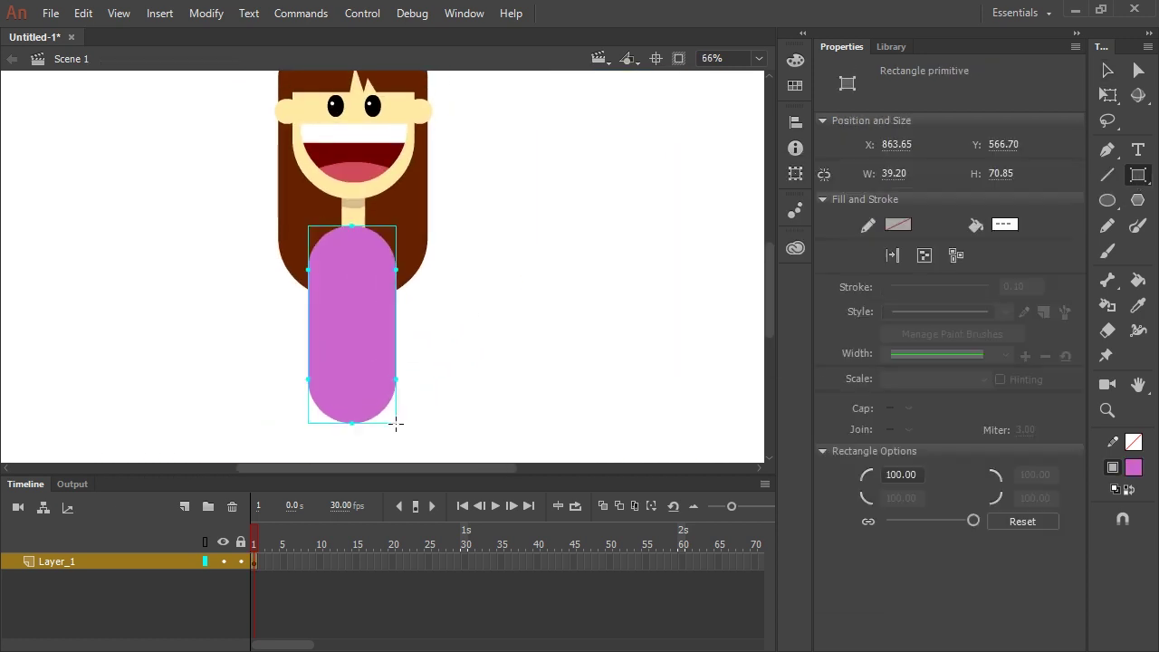
# Nudge the torso right and up to align it with the neck, and send it backward behind the neck.
pyautogui.press('v')
pyautogui.press('Right')
pyautogui.press('Right')
pyautogui.press('Right')
pyautogui.press('Up')
pyautogui.press('Up')
pyautogui.press('Up')
pyautogui.press('Up')
pyautogui.press('Up')
pyautogui.press('Up')
pyautogui.press('Up')
pyautogui.press('Up')
pyautogui.hotkey('ctrl', 'Down')
pyautogui.click(455, 327)
pyautogui.moveTo(455, 328); pyautogui.dragTo(465, 339)
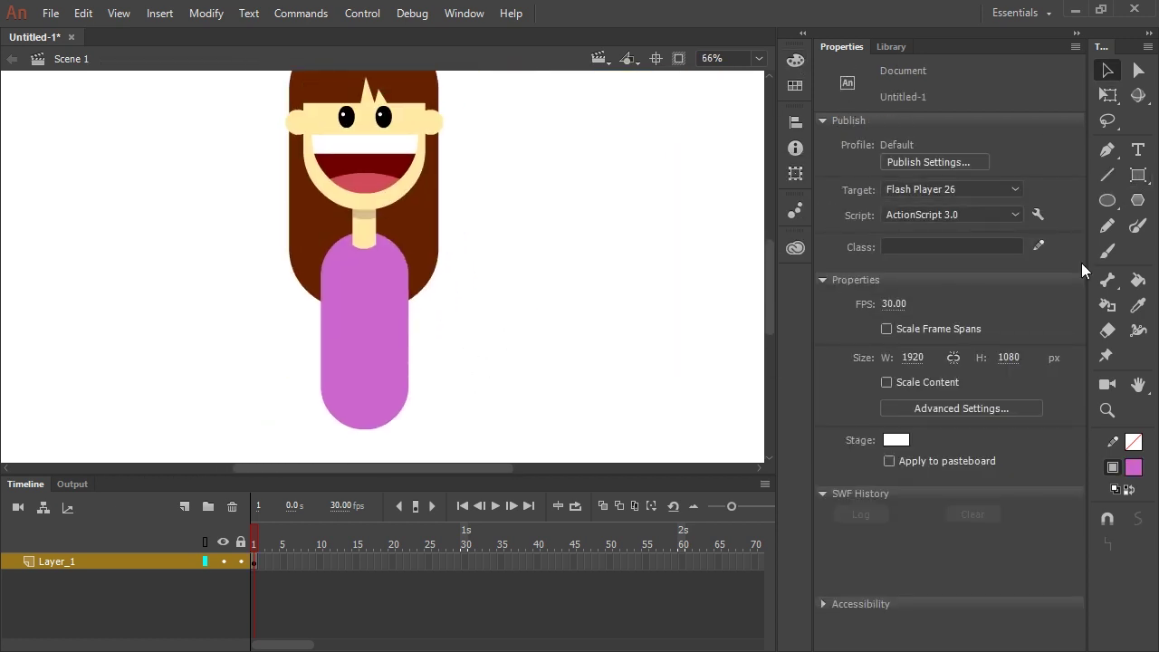
# Draw a darker purple (#A552A5) rounded rectangle about 212 × 113 px behind the shoulders and remove its lower half to form sleeves.
pyautogui.click(1139, 175)
pyautogui.click(1043, 193)
pyautogui.click(795, 61)
pyautogui.moveTo(740, 170); pyautogui.dragTo(725, 170)
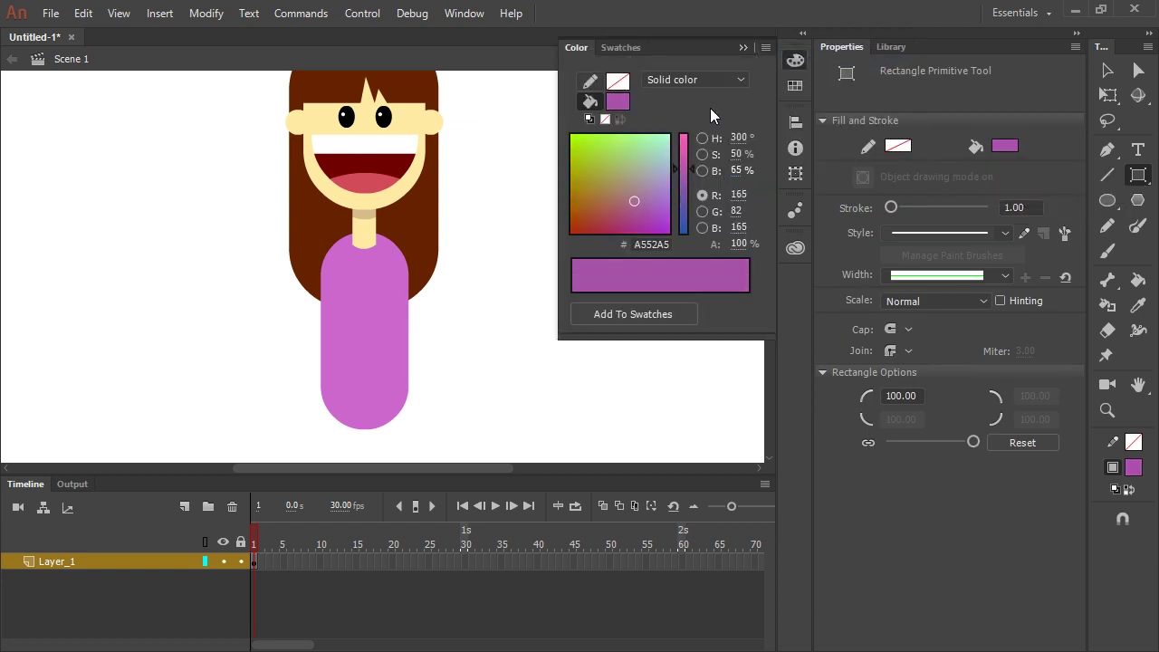
pyautogui.moveTo(305, 237)
pyautogui.mouseDown()
pyautogui.moveTo(383, 290)
pyautogui.moveTo(433, 305)
pyautogui.mouseUp()
pyautogui.press('v')
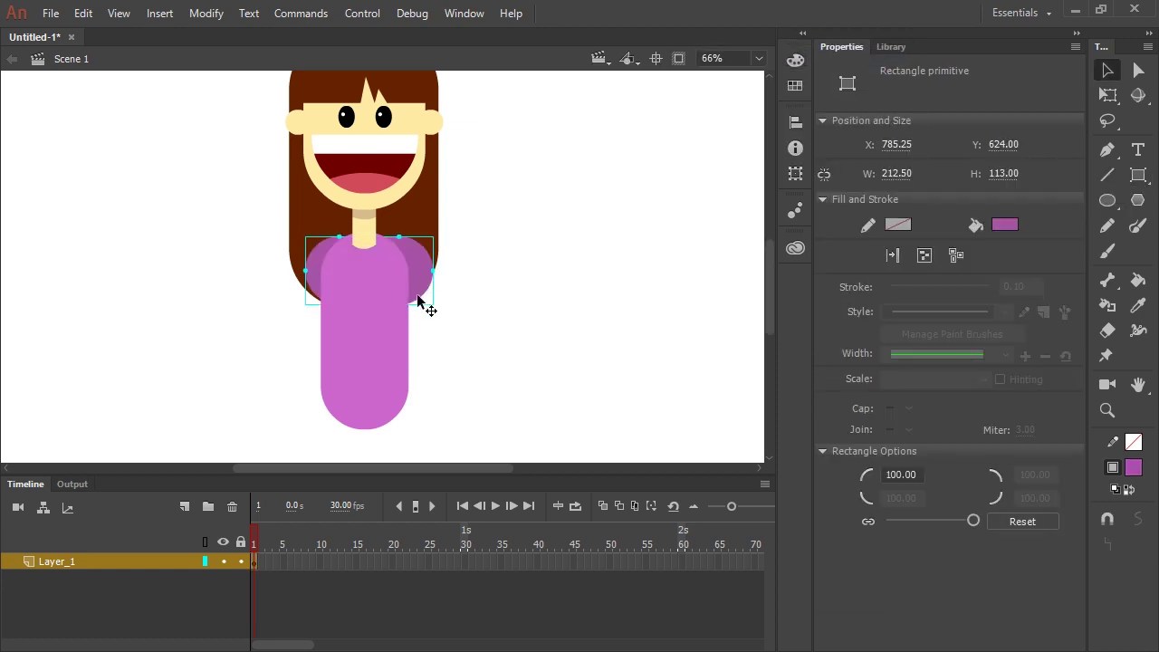
pyautogui.doubleClick(440, 298)
pyautogui.doubleClick(498, 327)
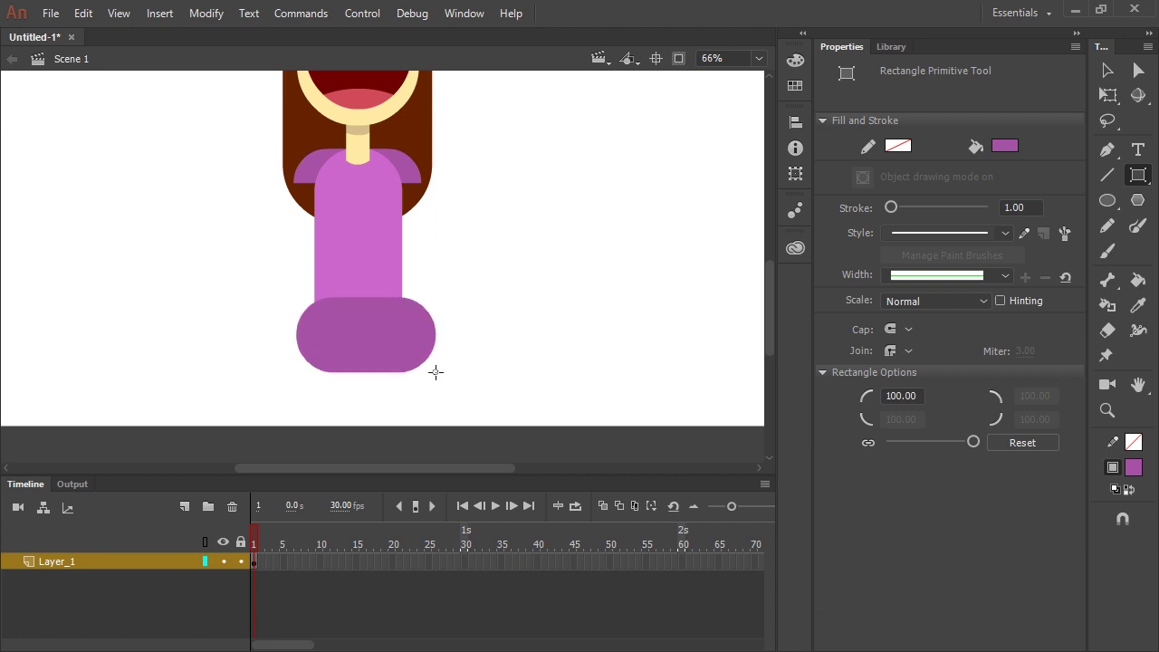
# Draw a dark purple rounded rectangle across the base of the torso as a skirt and adjust its sides to centre it.
pyautogui.moveTo(436, 373); pyautogui.dragTo(442, 372)
pyautogui.press('v')
pyautogui.moveTo(439, 354); pyautogui.dragTo(429, 353)
# Delete the lower half of the skirt shape and trim the torso's rounded end showing below it.
pyautogui.doubleClick(427, 353)
pyautogui.moveTo(256, 405); pyautogui.dragTo(492, 333)
pyautogui.press('Delete')
pyautogui.doubleClick(487, 334)
pyautogui.doubleClick(371, 272)
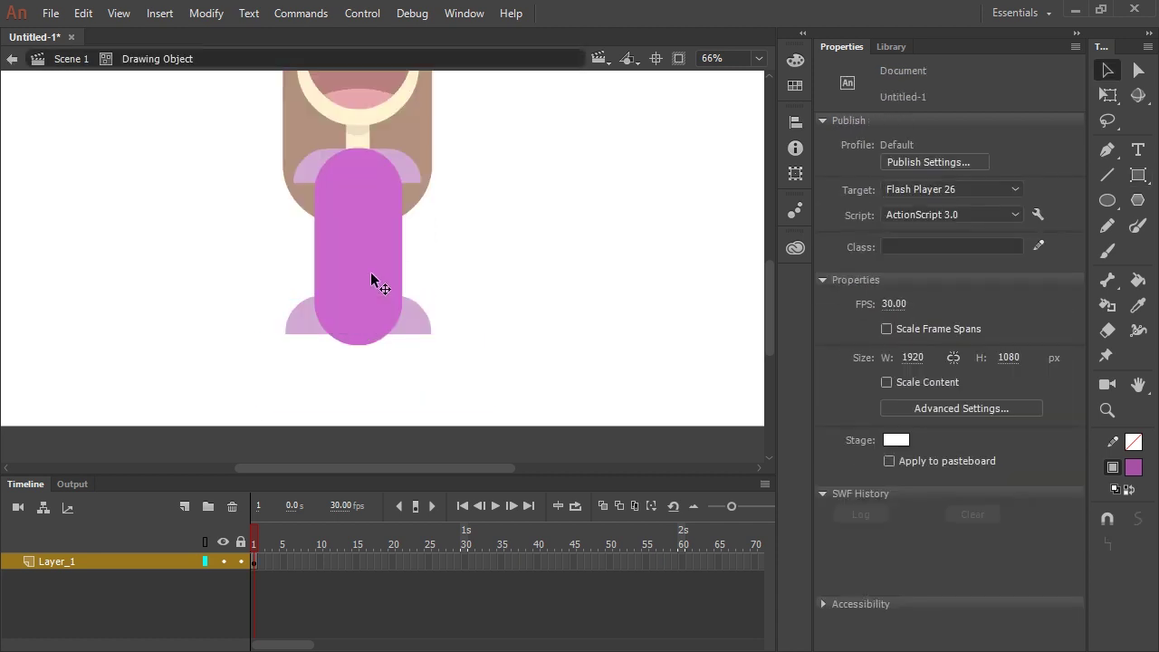
pyautogui.doubleClick(466, 338)
# Draw a skin-coloured rectangular arm about 33 × 228 px beside the torso and place a copy on the opposite side.
pyautogui.press('r')
pyautogui.moveTo(399, 177); pyautogui.dragTo(420, 319)
pyautogui.press('v')
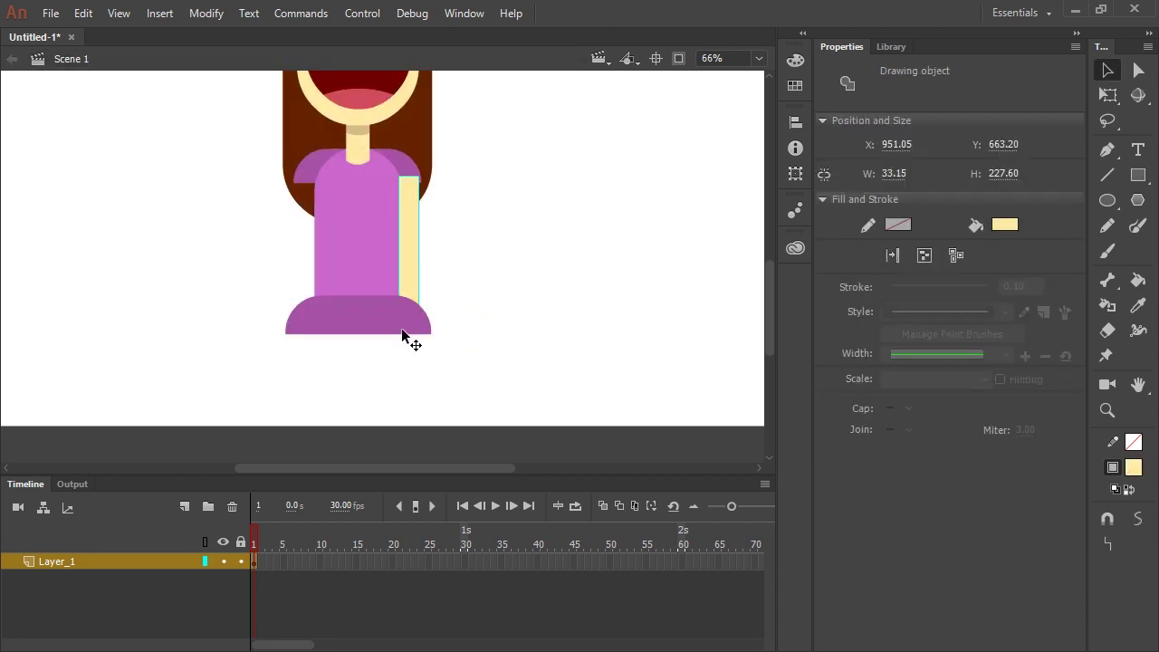
pyautogui.moveTo(412, 249); pyautogui.dragTo(310, 249)
pyautogui.click(494, 318)
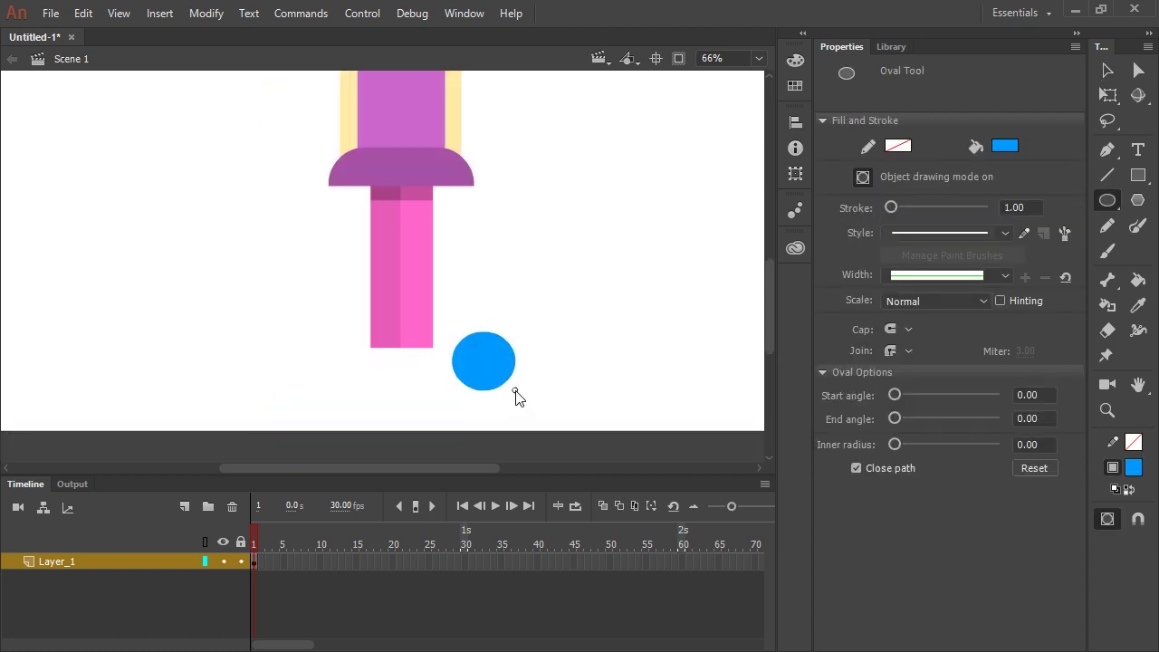
# Cut the blue oval beside the legs down to its upper half to form the top of a shoe.
pyautogui.press('v')
pyautogui.click(494, 380)
pyautogui.doubleClick(496, 378)
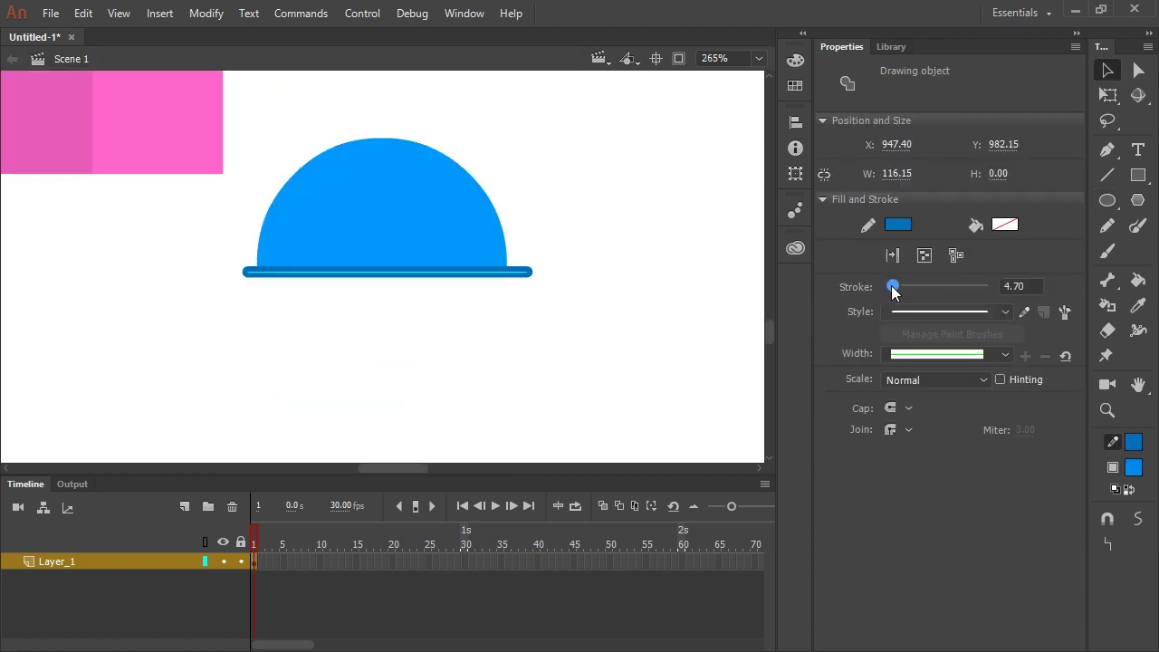
# Thicken the dark blue sole line to a stroke of 19.65 and shorten its end to fit the shoe.
pyautogui.moveTo(892, 288); pyautogui.dragTo(900, 288)
pyautogui.click(578, 284)
pyautogui.moveTo(520, 270)
pyautogui.mouseDown()
pyautogui.moveTo(465, 272)
pyautogui.moveTo(504, 273)
pyautogui.mouseUp()
# Nudge the dark blue sole right to centre it under the shoe's upper.
pyautogui.click(466, 275)
pyautogui.press('Right')
pyautogui.press('Right')
pyautogui.press('Right')
pyautogui.press('Right')
pyautogui.press('Right')
pyautogui.press('Right')
pyautogui.press('Right')
pyautogui.press('Right')
pyautogui.click(513, 283)
# Move the shoe to the foot of the lighter pink leg and scale its upper to about 82 × 44 px.
pyautogui.hotkey('ctrl', '-')
pyautogui.hotkey('ctrl', '-')
pyautogui.moveTo(444, 220); pyautogui.dragTo(371, 304)
pyautogui.moveTo(406, 259); pyautogui.dragTo(354, 247)
pyautogui.hotkey('ctrl', '=')
pyautogui.press('q')
pyautogui.moveTo(450, 239); pyautogui.dragTo(434, 245)
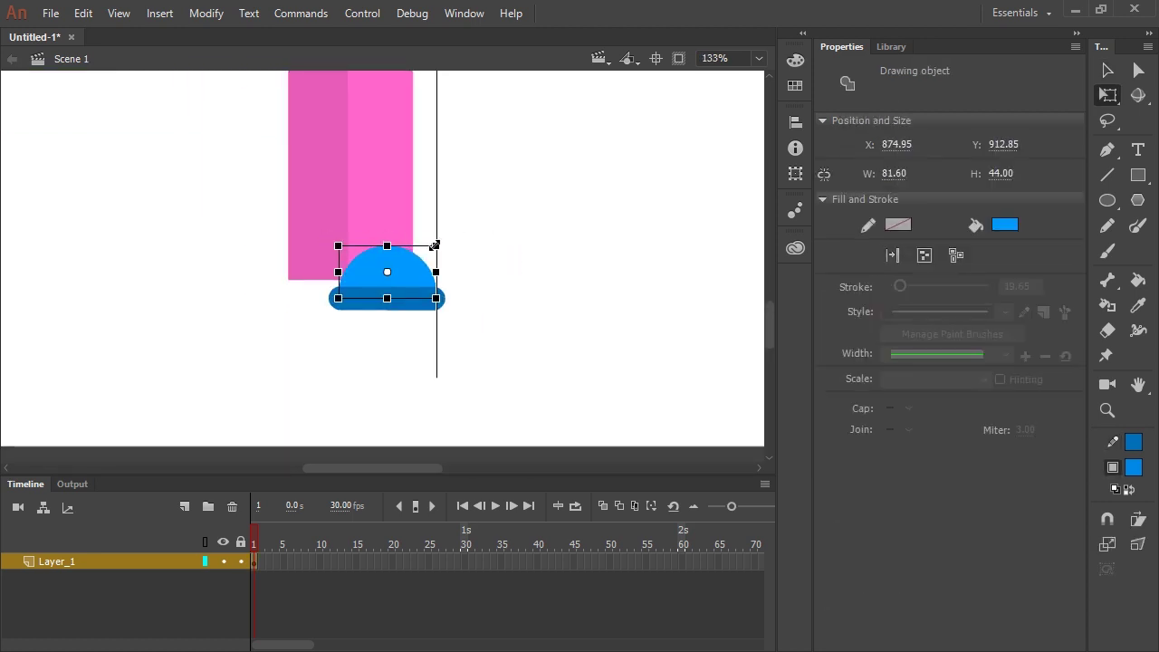
# Pull the sole down slightly and place a copy of the whole shoe at the foot of the darker pink leg.
pyautogui.press('v')
pyautogui.moveTo(413, 303); pyautogui.dragTo(413, 311)
pyautogui.moveTo(467, 279); pyautogui.dragTo(388, 328)
pyautogui.moveTo(443, 301); pyautogui.dragTo(346, 303)
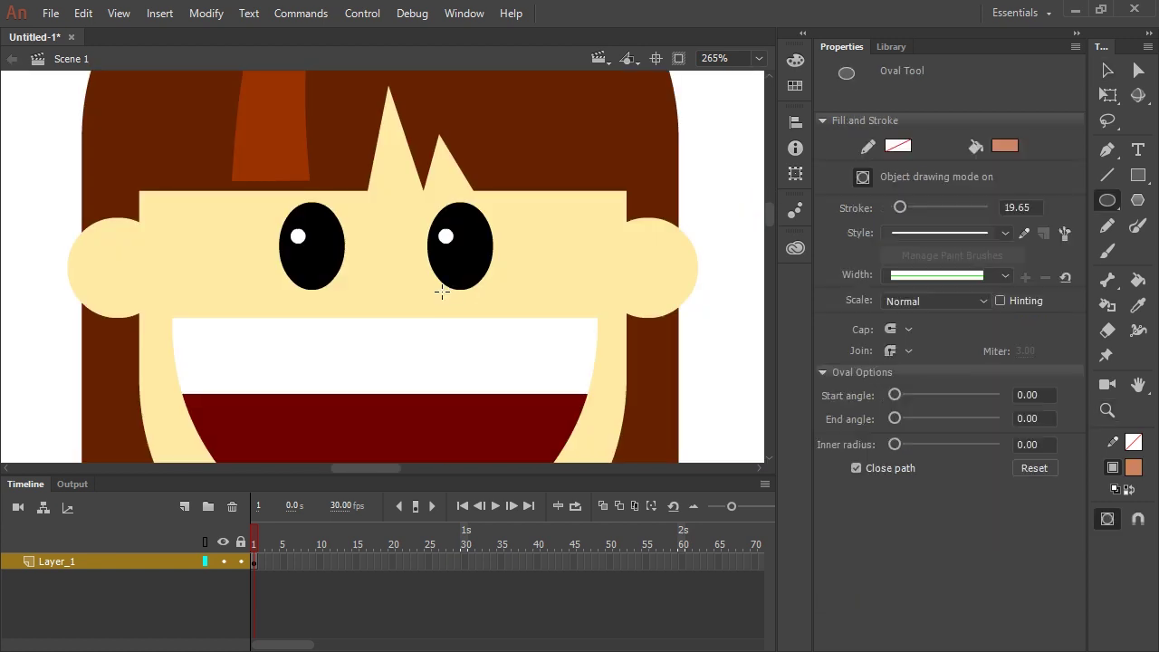
# Arrange small light brown oval freckles on one cheek and copy them onto the other cheek.
pyautogui.press('v')
pyautogui.moveTo(528, 260); pyautogui.dragTo(570, 267)
pyautogui.keyDown('alt'); pyautogui.moveTo(569, 267); pyautogui.dragTo(239, 266); pyautogui.keyUp('alt')
pyautogui.keyDown('alt'); pyautogui.moveTo(239, 266); pyautogui.dragTo(214, 278); pyautogui.keyUp('alt')
pyautogui.moveTo(239, 266)
pyautogui.keyDown('alt'); pyautogui.mouseDown()
pyautogui.moveTo(239, 291)
pyautogui.moveTo(239, 269)
pyautogui.mouseUp(); pyautogui.keyUp('alt')
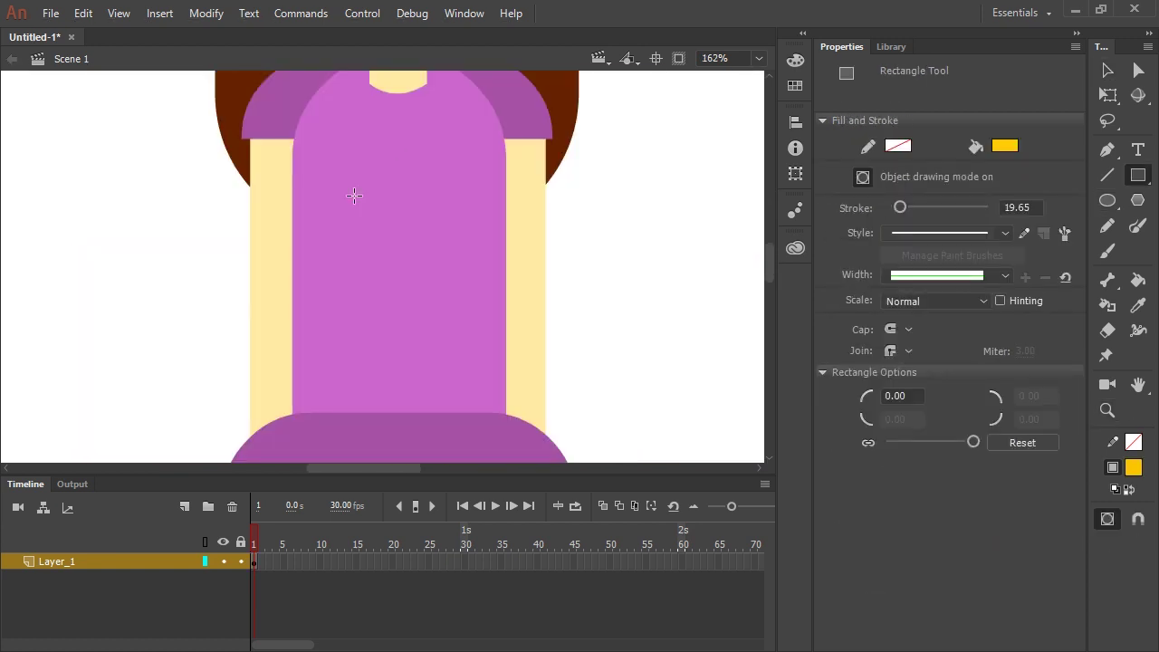
# Draw a small yellow rectangle on the chest and shift its corners to slant it as the top of a lightning bolt.
pyautogui.moveTo(362, 133); pyautogui.dragTo(391, 232)
pyautogui.press('v')
pyautogui.moveTo(391, 134); pyautogui.dragTo(430, 132)
pyautogui.moveTo(361, 134); pyautogui.dragTo(398, 134)
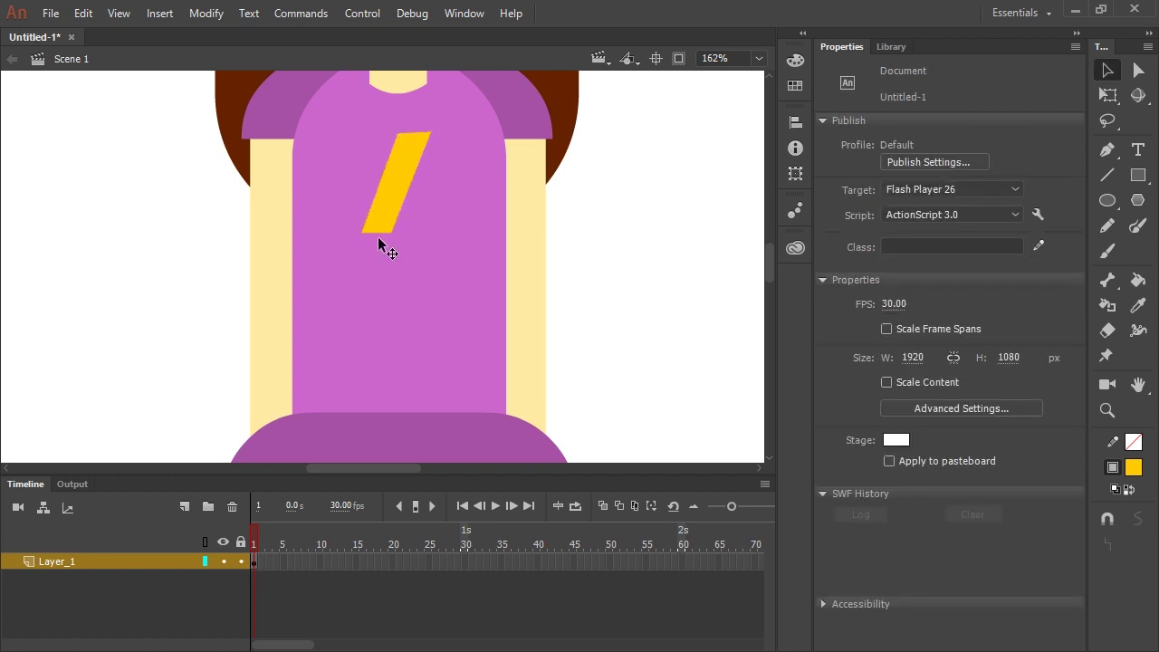
pyautogui.moveTo(362, 233); pyautogui.dragTo(355, 230)
# Place a copy of the slanted yellow bar further down the torso for the lightning bolt's lower section.
pyautogui.click(407, 176)
pyautogui.keyDown('alt'); pyautogui.moveTo(391, 174); pyautogui.dragTo(397, 287); pyautogui.keyUp('alt')
pyautogui.click(469, 374)
# Pull the lower corner of the lightning bolt's bottom piece into a sharp tip and enable snapping to objects.
pyautogui.doubleClick(403, 298)
pyautogui.moveTo(362, 342); pyautogui.dragTo(354, 365)
pyautogui.click(1108, 519)
pyautogui.doubleClick(461, 275)
pyautogui.click(578, 316)
pyautogui.hotkey('ctrl', '-')
pyautogui.hotkey('ctrl', '-')
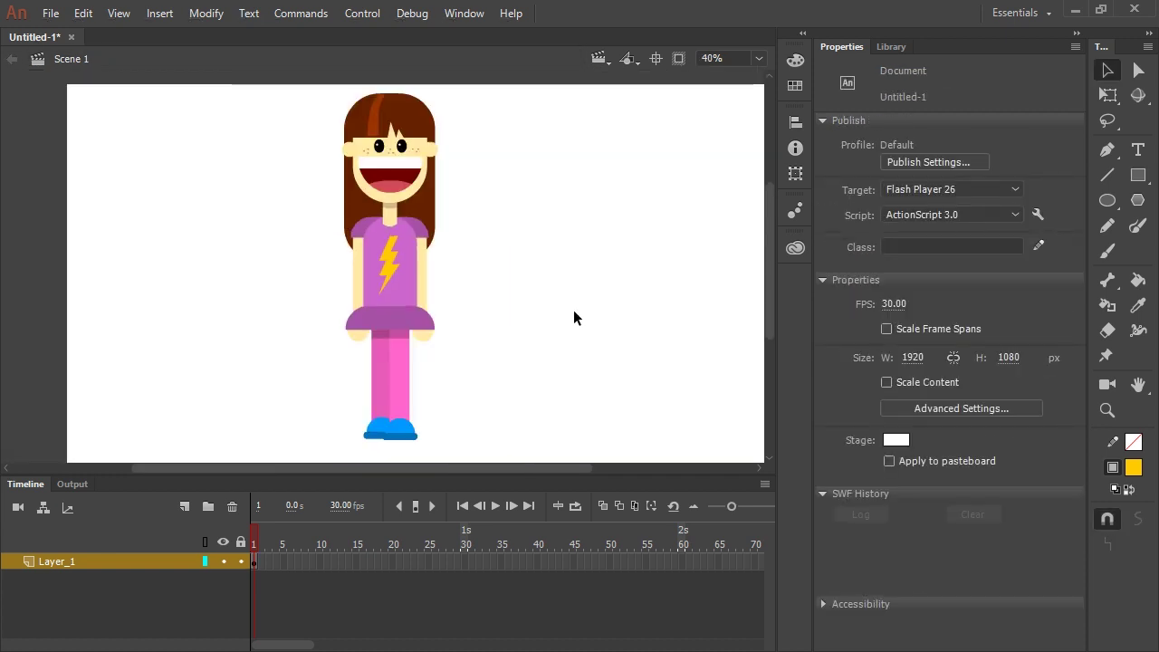